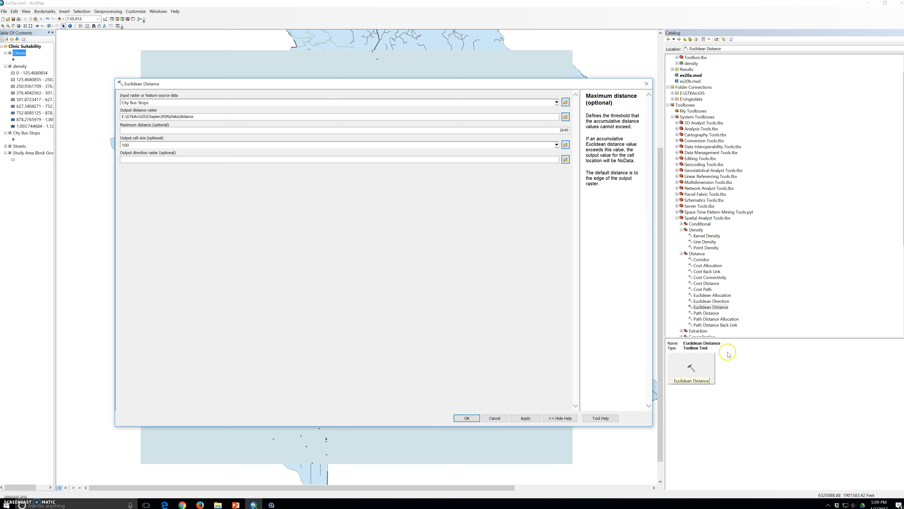
Run the Euclidean Distance process for City Bus Stops with maximum distance 2640 and cell size 100, and auto-arrange the model diagram
{"action": "left_click", "coordinate": [464, 418]}
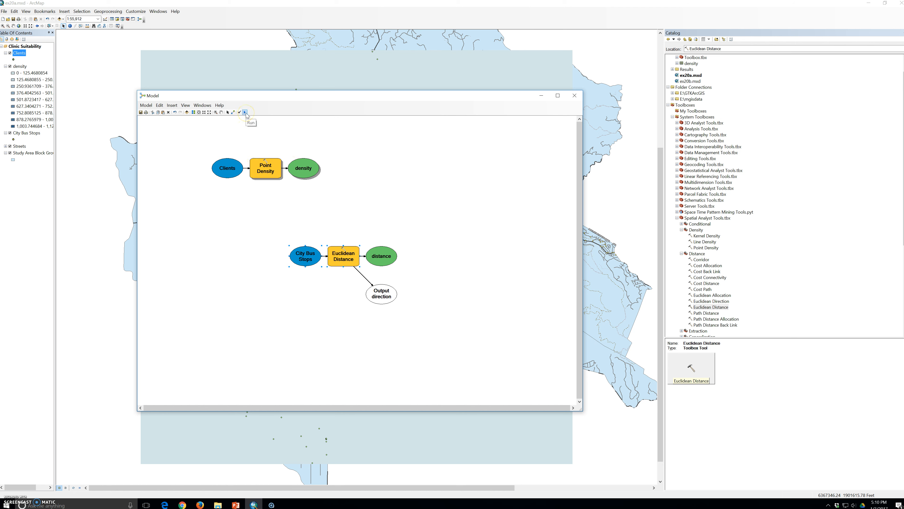
{"action": "left_click", "coordinate": [145, 105]}
{"action": "left_click", "coordinate": [356, 271]}
{"action": "right_click", "coordinate": [351, 262]}
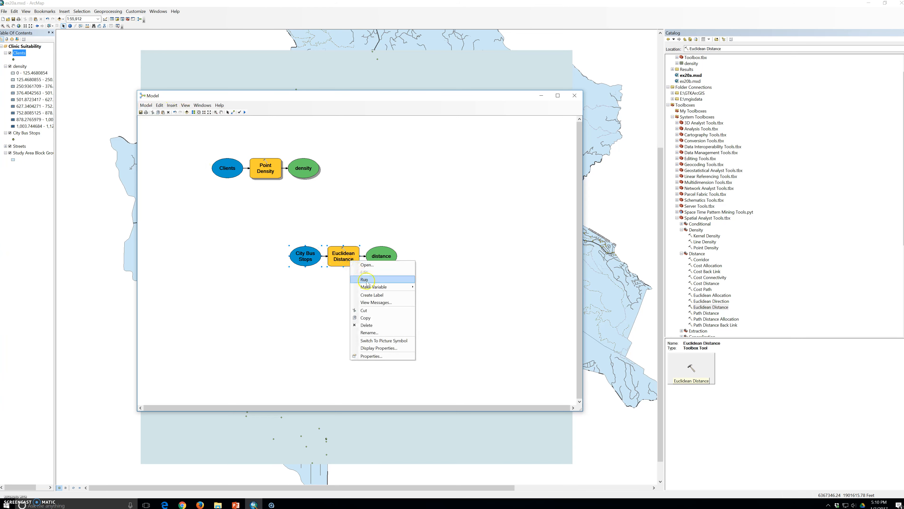
{"action": "left_click", "coordinate": [366, 280]}
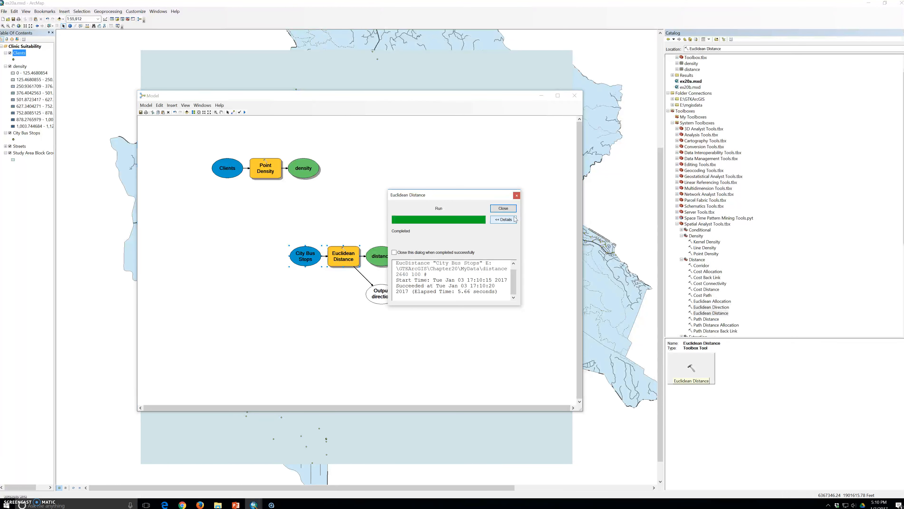
{"action": "left_click", "coordinate": [503, 209]}
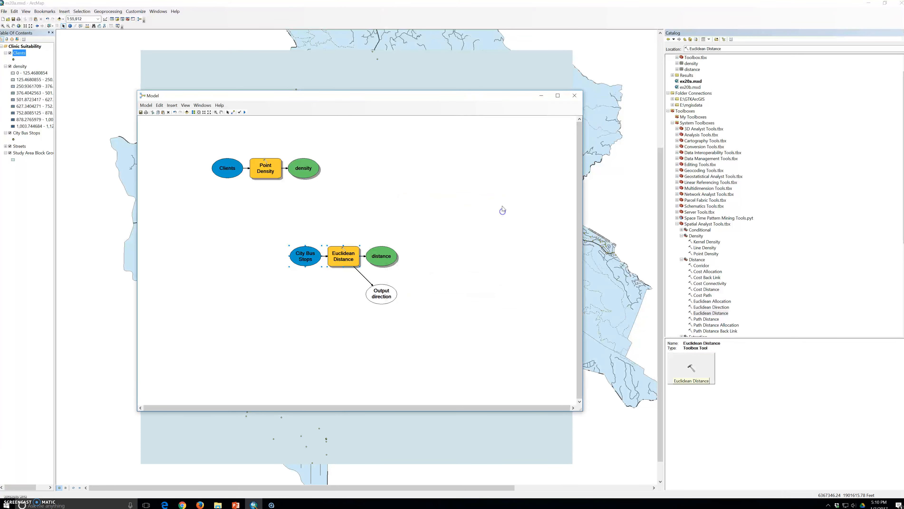
{"action": "left_click", "coordinate": [192, 112]}
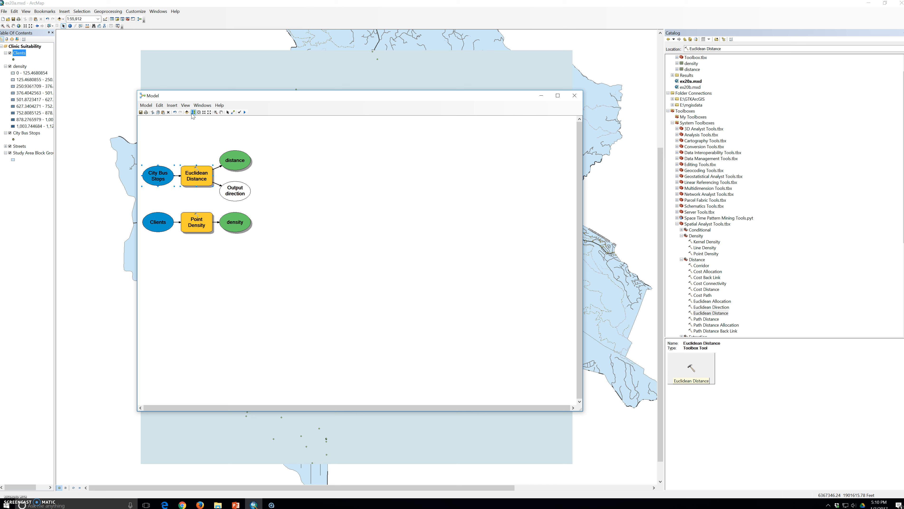
{"action": "left_click", "coordinate": [185, 113]}
{"action": "right_click", "coordinate": [709, 313]}
{"action": "left_click", "coordinate": [730, 410]}
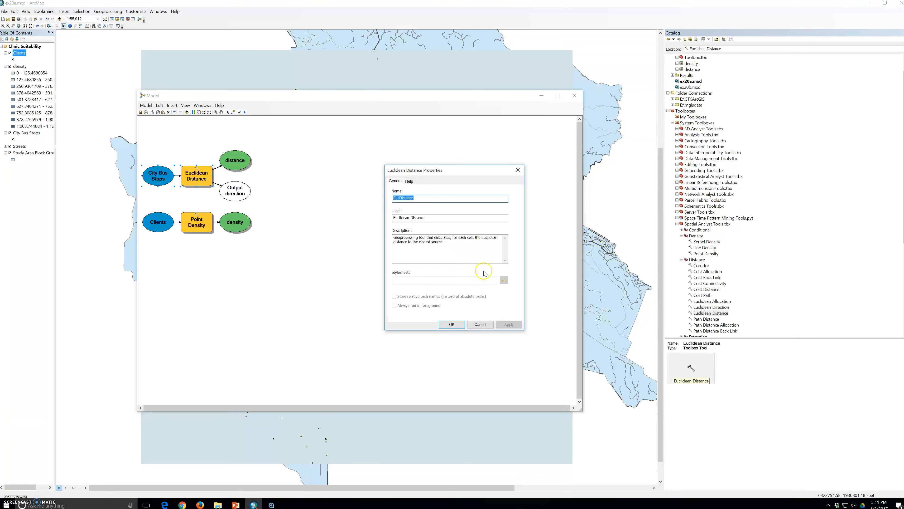
{"action": "left_click", "coordinate": [409, 181]}
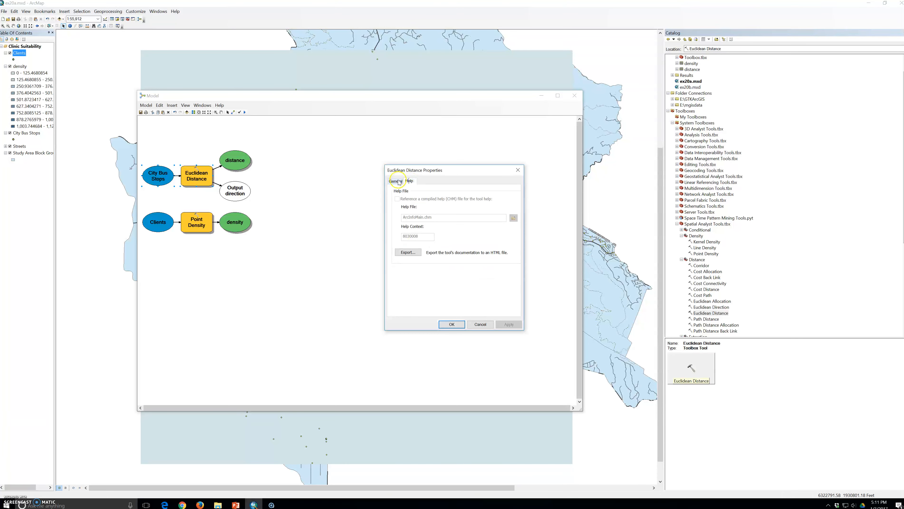
{"action": "left_click", "coordinate": [396, 181]}
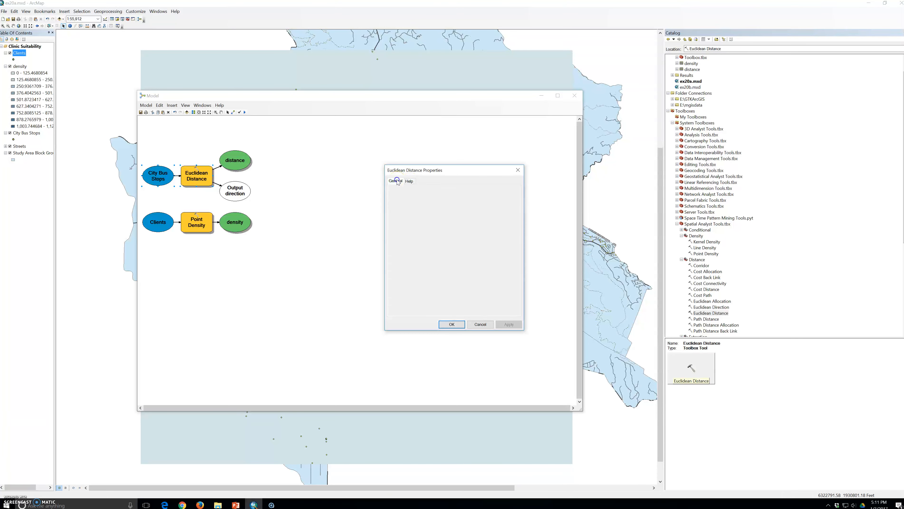
{"action": "left_click", "coordinate": [448, 326]}
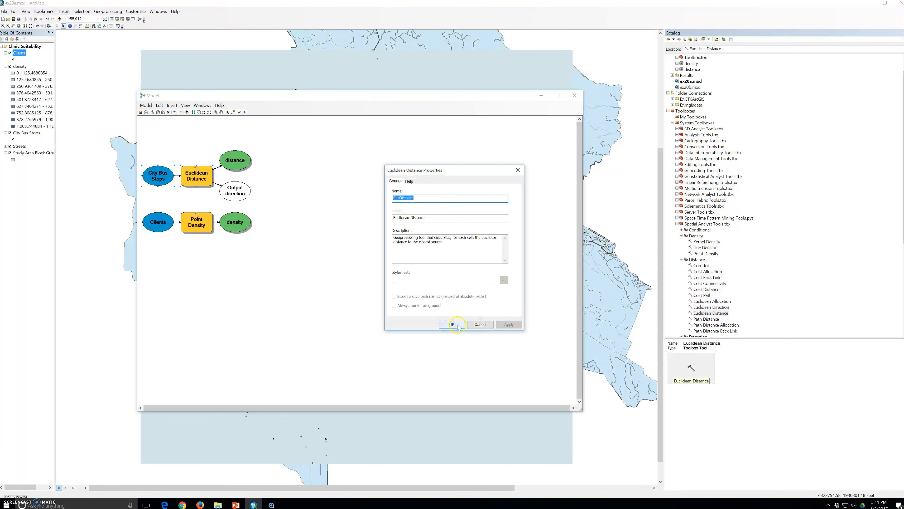
{"action": "left_click", "coordinate": [451, 324]}
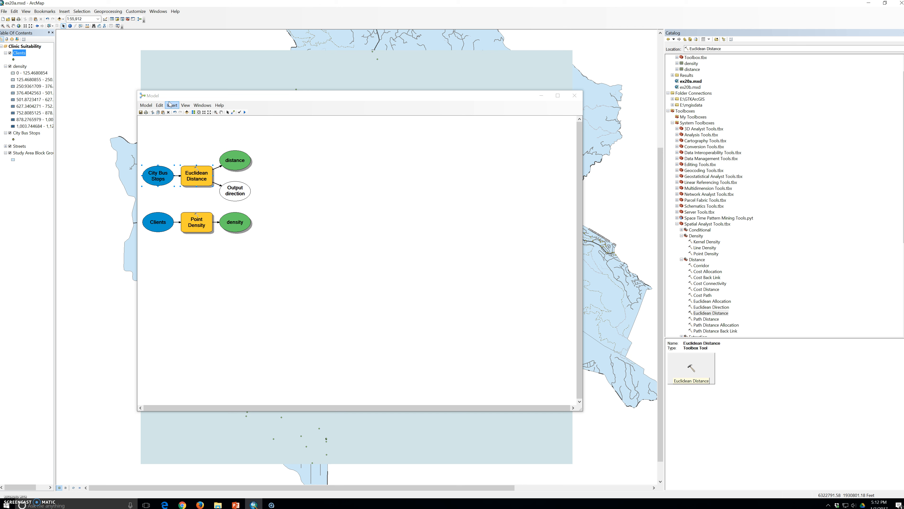
Enable the Extent override under Processing Extent in the environment properties of the model's Euclidean Distance process
{"action": "right_click", "coordinate": [189, 173]}
{"action": "left_click", "coordinate": [224, 274]}
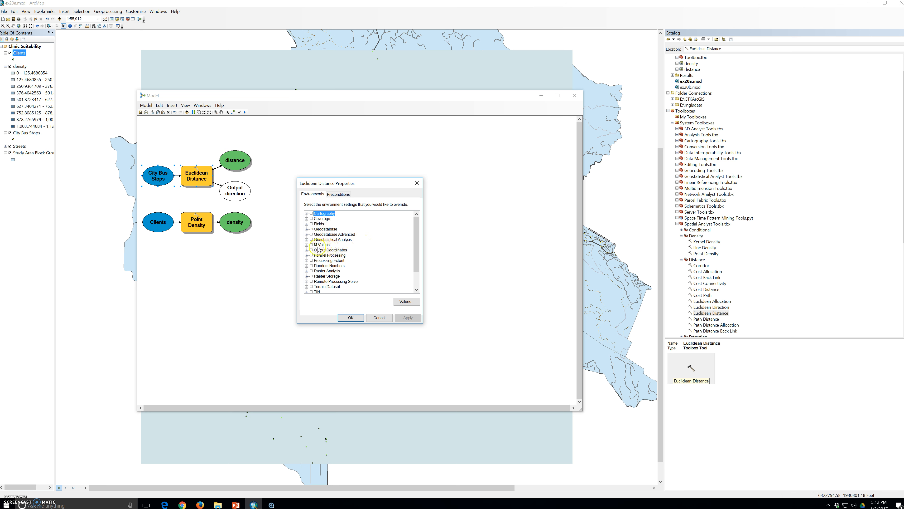
{"action": "left_click_drag", "start_coordinate": [415, 251], "coordinate": [387, 284]}
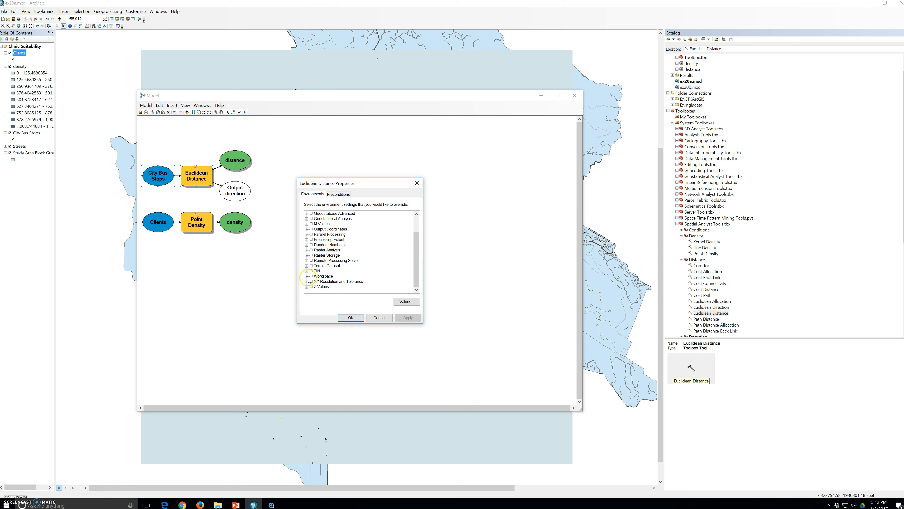
{"action": "left_click", "coordinate": [306, 240]}
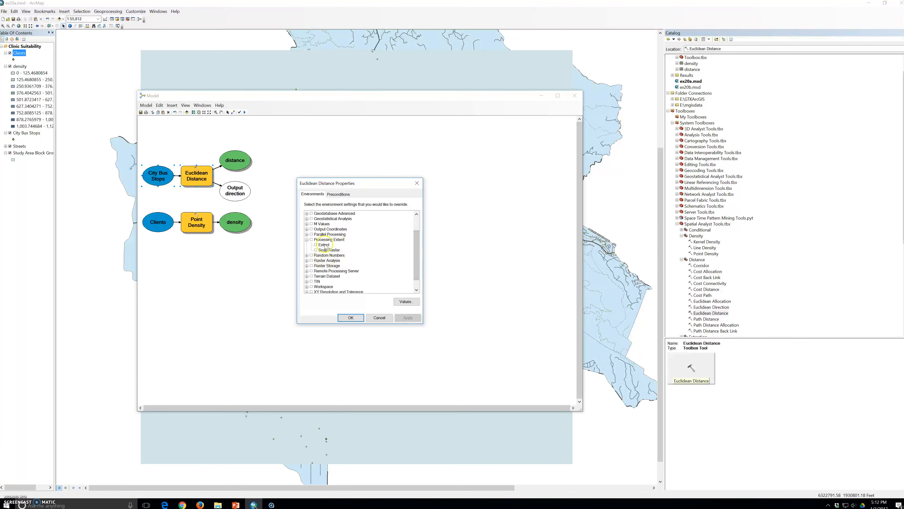
{"action": "left_click", "coordinate": [316, 245]}
Set the Euclidean Distance processing extent to Same as layer Study Area Block Groups and apply the properties
{"action": "left_click", "coordinate": [407, 301]}
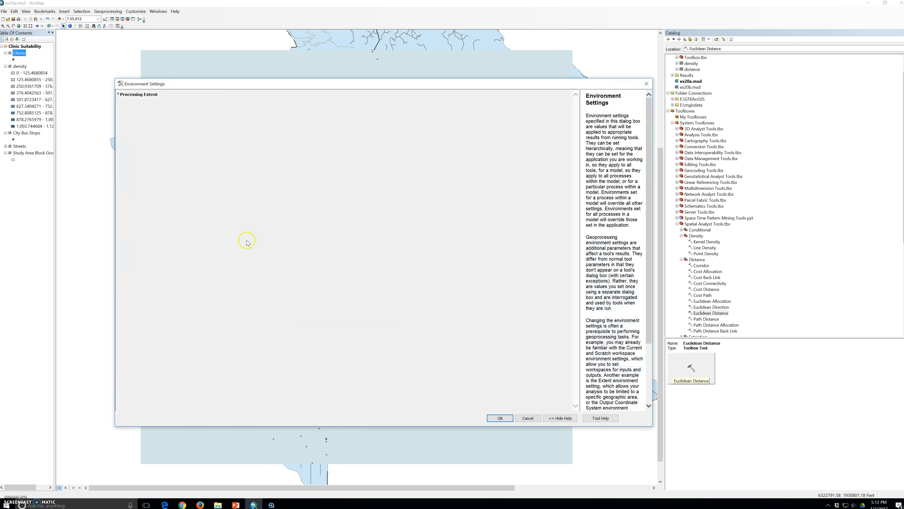
{"action": "left_click", "coordinate": [144, 95]}
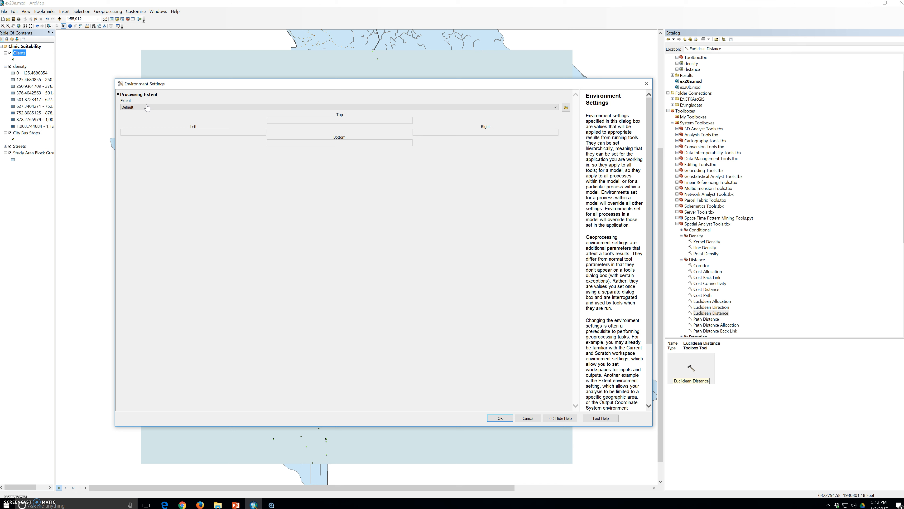
{"action": "left_click", "coordinate": [289, 136]}
{"action": "left_click", "coordinate": [258, 108]}
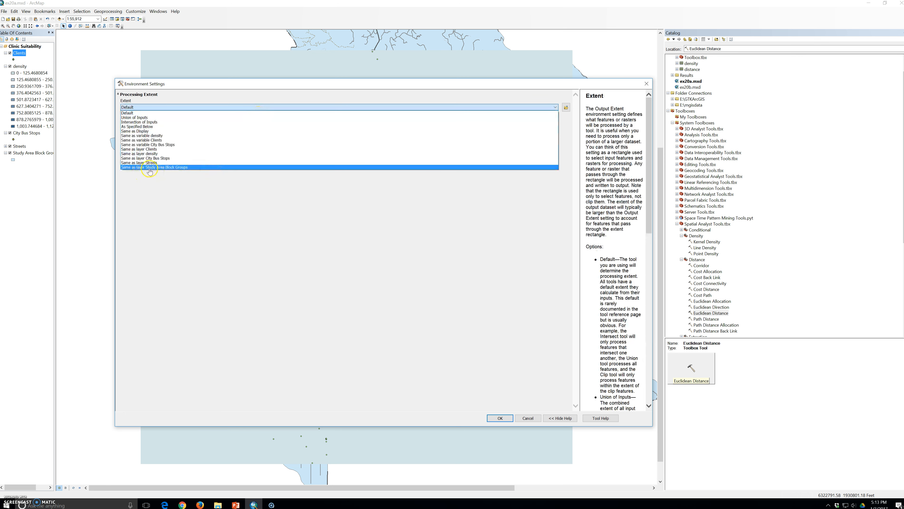
{"action": "left_click", "coordinate": [177, 167]}
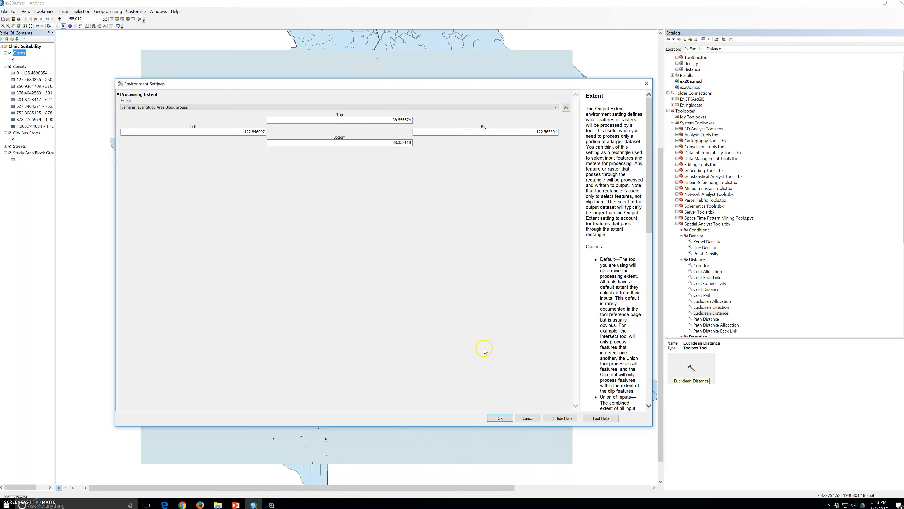
{"action": "left_click", "coordinate": [500, 418]}
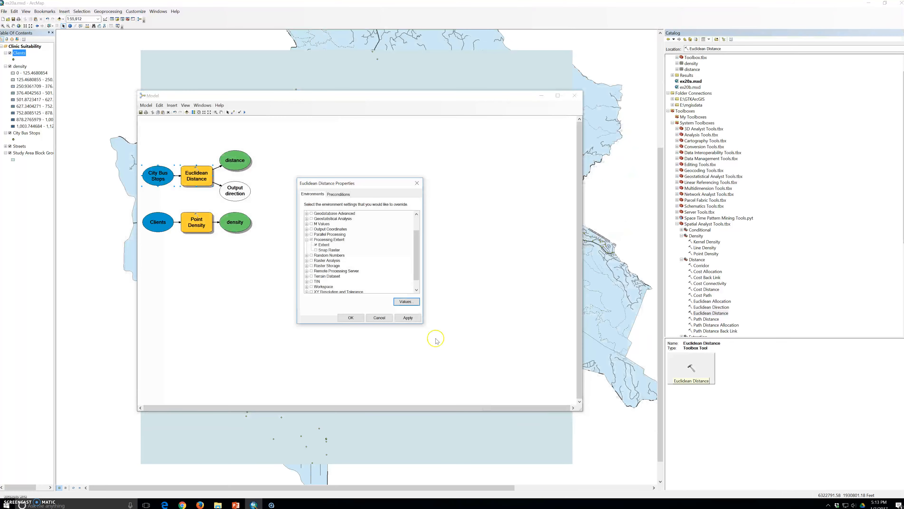
{"action": "left_click", "coordinate": [351, 320]}
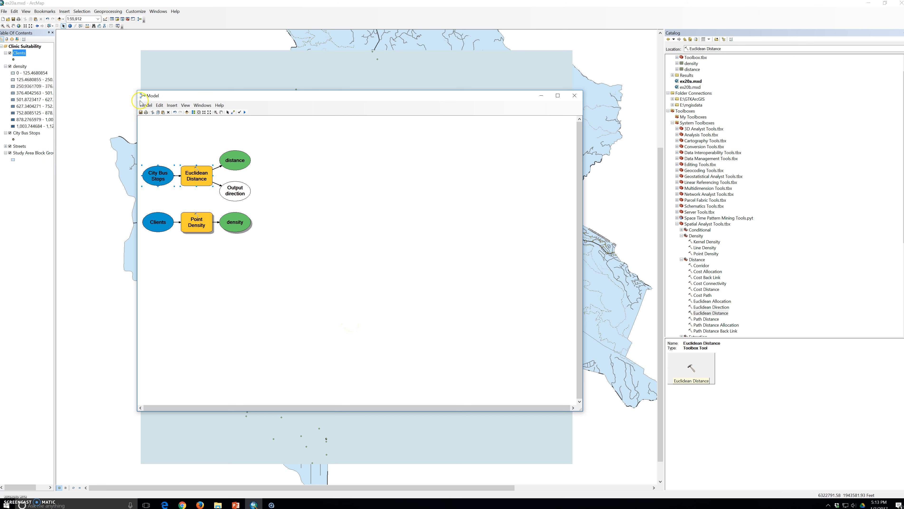
Save the model under the name Model inside Toolbox.tbx in the MyData folder
{"action": "left_click", "coordinate": [146, 106]}
{"action": "left_click", "coordinate": [153, 135]}
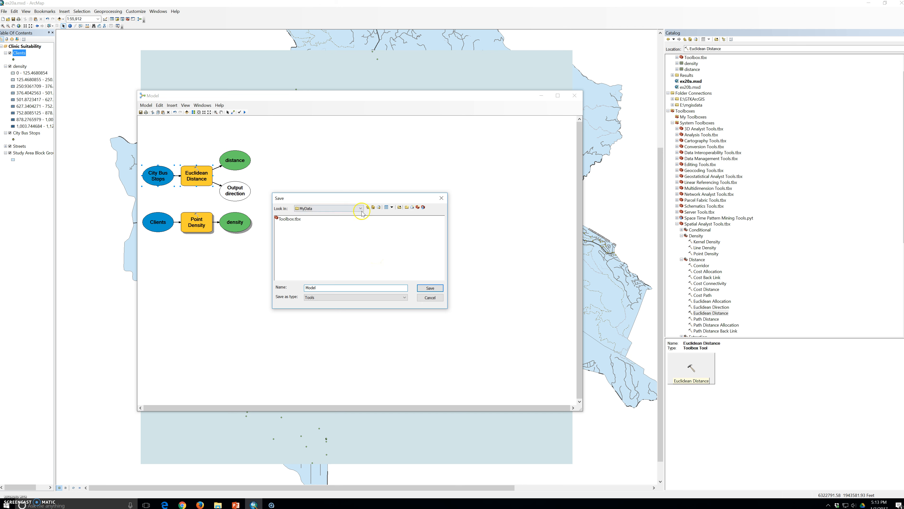
{"action": "double_click", "coordinate": [290, 219]}
{"action": "left_click", "coordinate": [335, 286]}
{"action": "left_click", "coordinate": [430, 288]}
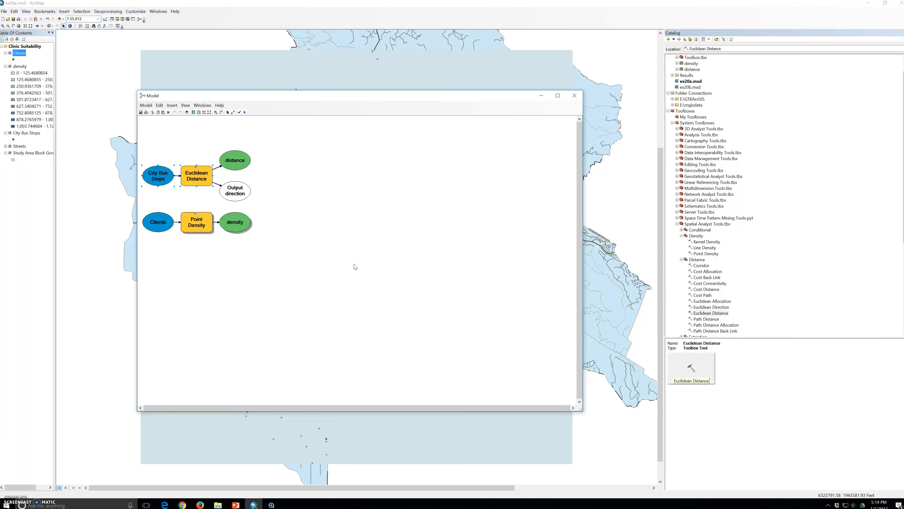
Validate and run the entire model, closing the progress report when it finishes
{"action": "left_click", "coordinate": [354, 267]}
{"action": "left_click", "coordinate": [239, 113]}
{"action": "left_click", "coordinate": [244, 112]}
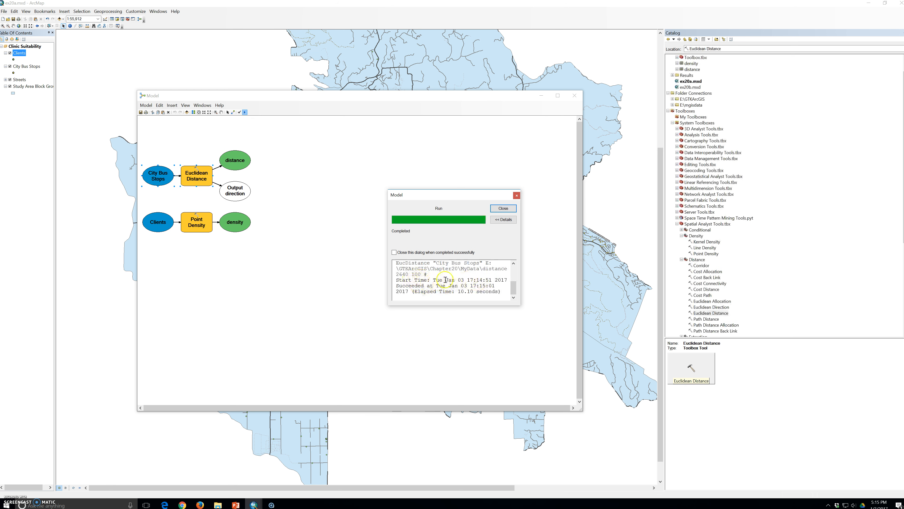
{"action": "left_click", "coordinate": [502, 209]}
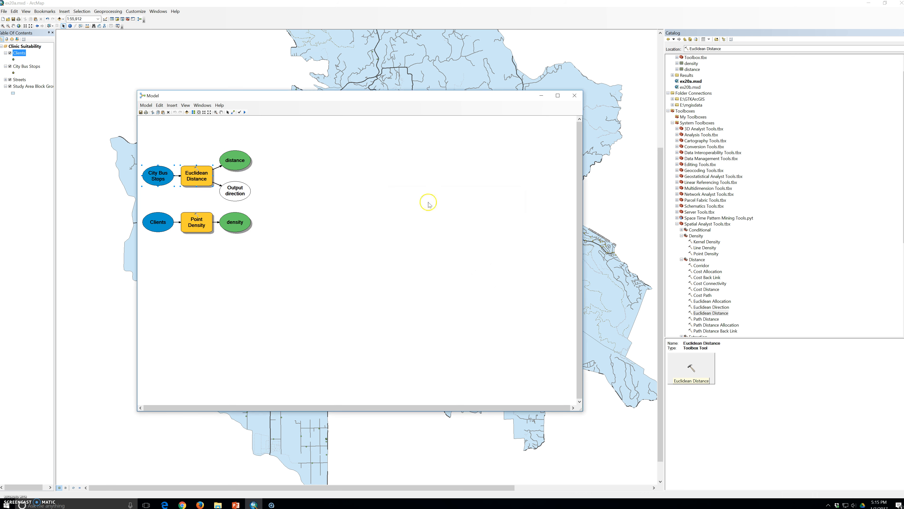
Add the model's distance output to the map display and check the display option of the density output
{"action": "right_click", "coordinate": [237, 163]}
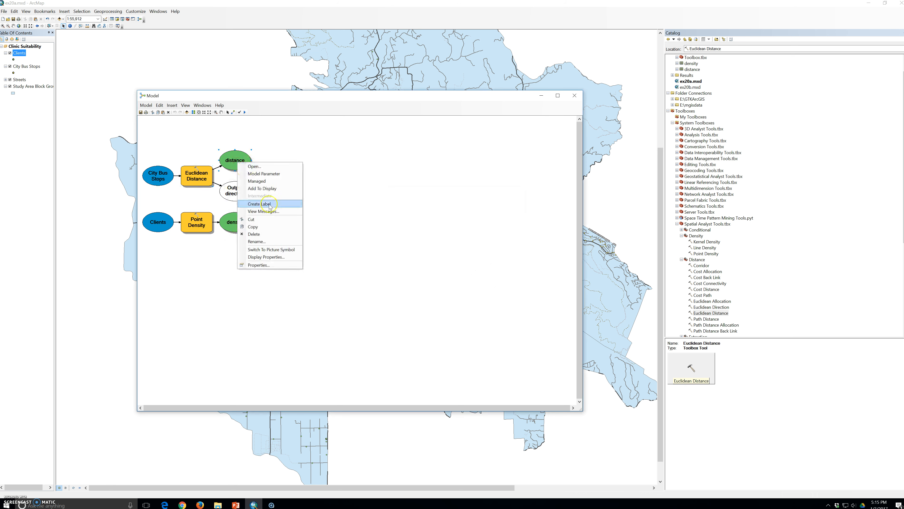
{"action": "left_click", "coordinate": [271, 188]}
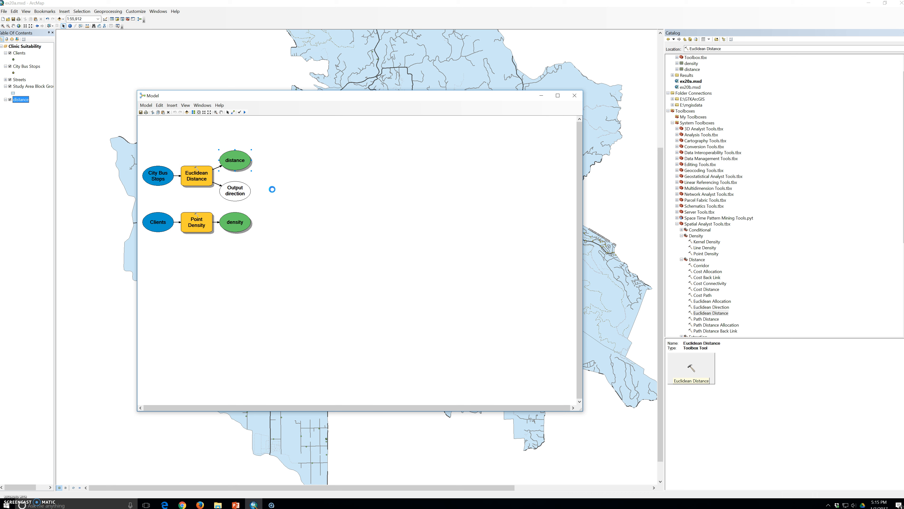
{"action": "right_click", "coordinate": [237, 222]}
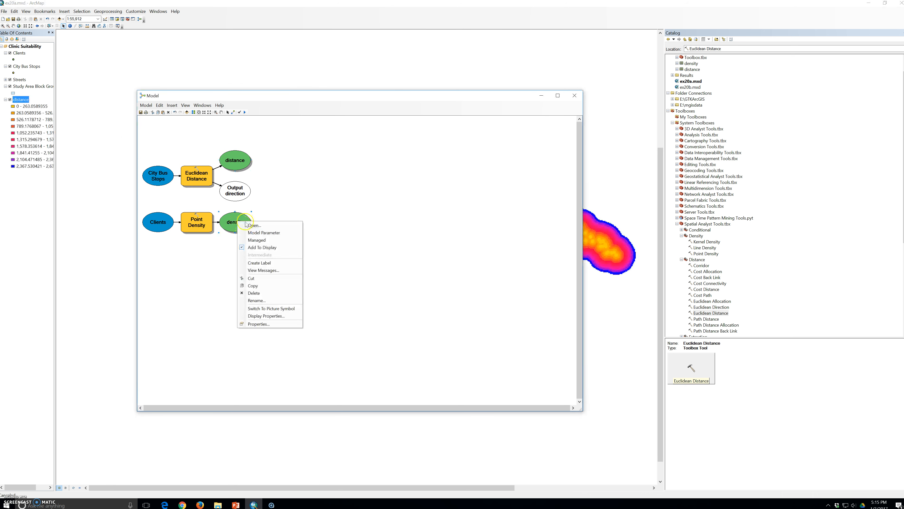
Move the model window off the map and reorder the distance layer to sit directly below Clients
{"action": "left_click_drag", "start_coordinate": [242, 88], "coordinate": [313, 266]}
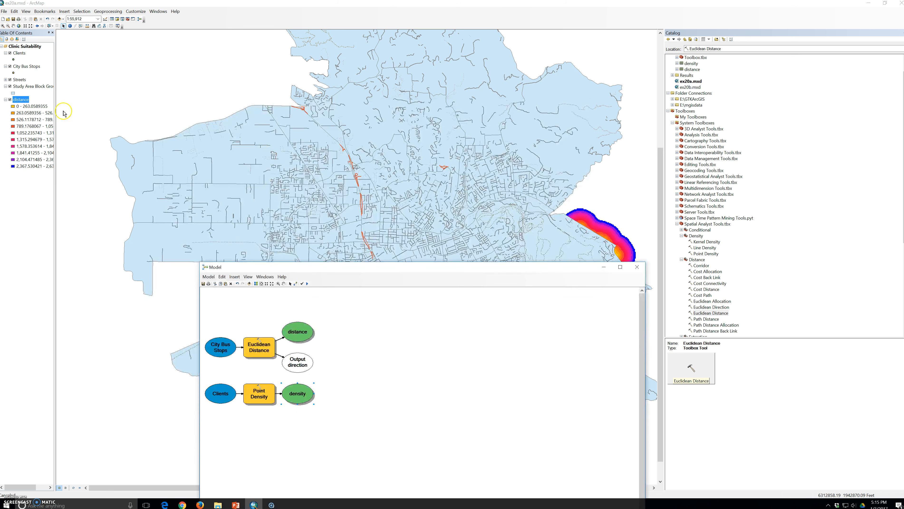
{"action": "left_click_drag", "start_coordinate": [21, 101], "coordinate": [19, 67]}
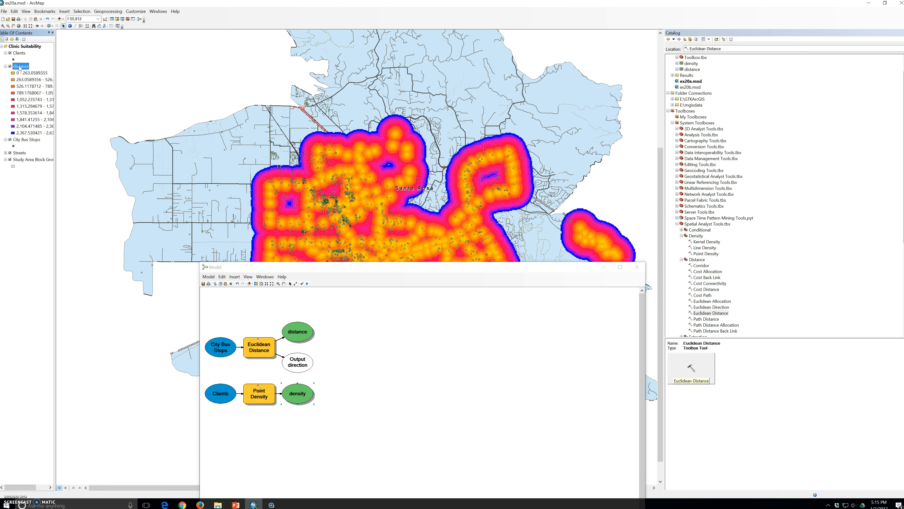
{"action": "left_click", "coordinate": [344, 271]}
{"action": "left_click_drag", "start_coordinate": [343, 271], "coordinate": [330, 255]}
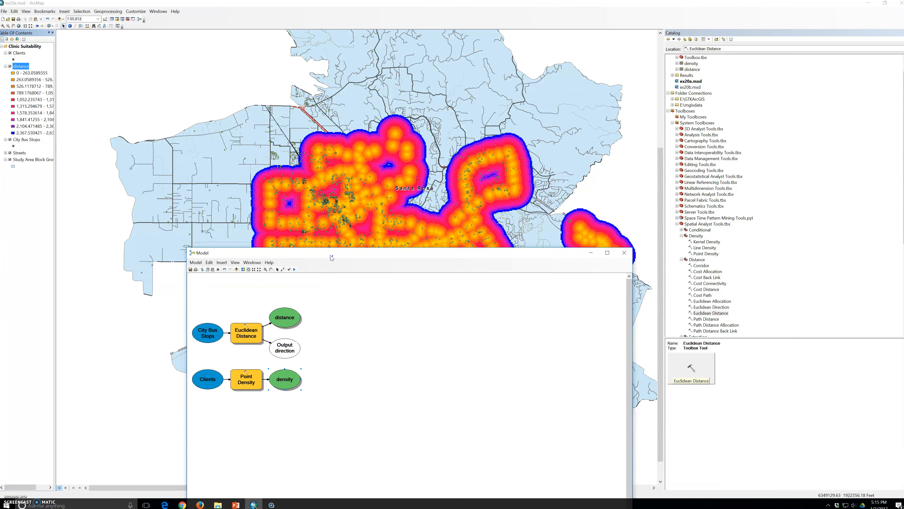
{"action": "left_click", "coordinate": [330, 255]}
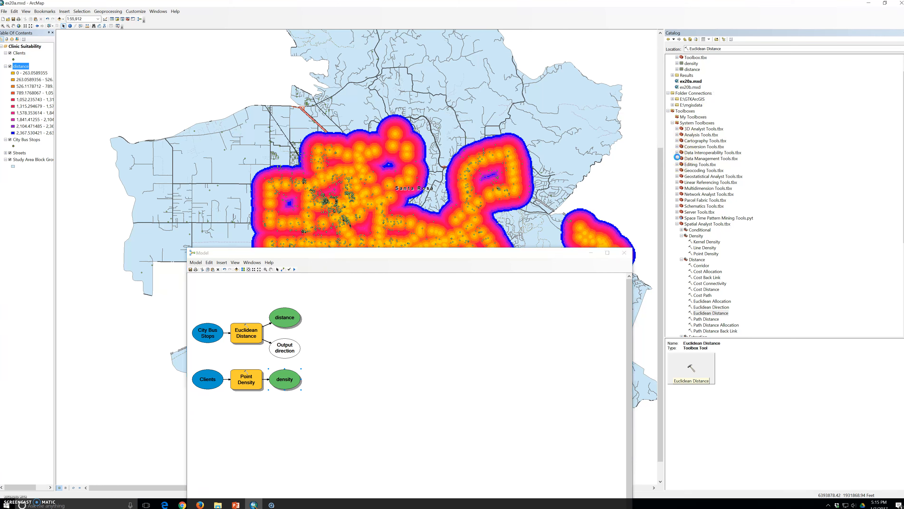
Add the Add Field tool from the Fields toolset of Data Management Tools to the model's empty area
{"action": "left_click", "coordinate": [677, 159]}
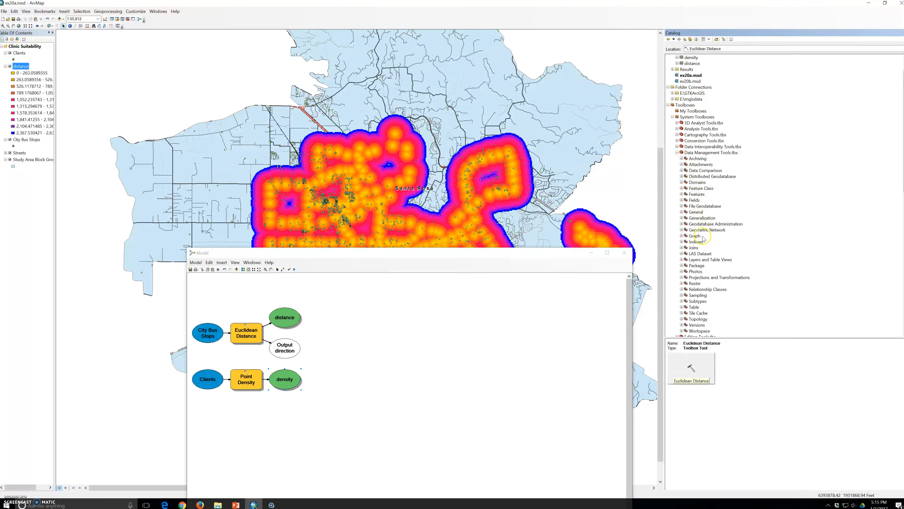
{"action": "scroll", "coordinate": [703, 239], "scroll_direction": "down", "scroll_amount": 1}
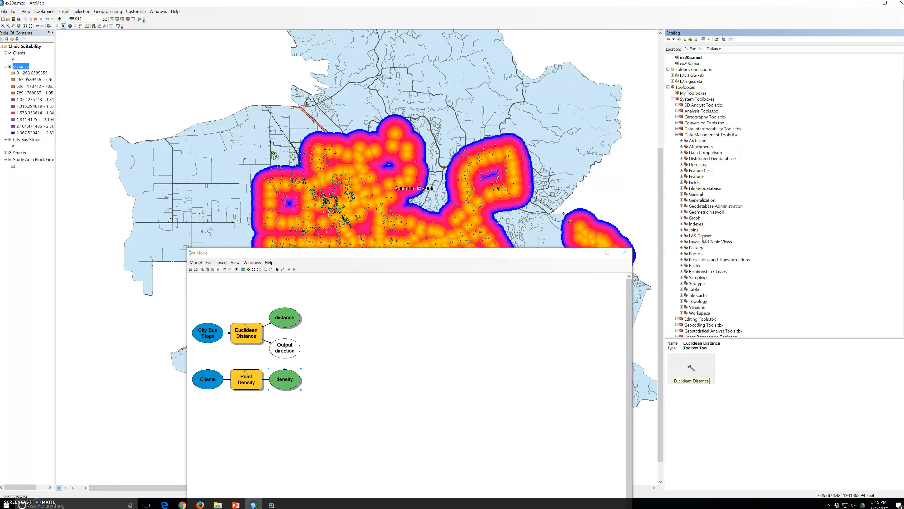
{"action": "left_click", "coordinate": [681, 289]}
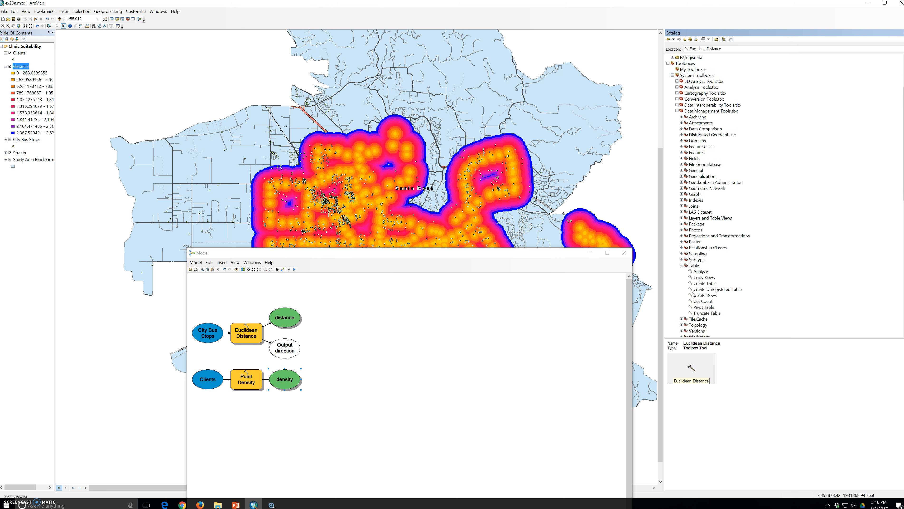
{"action": "scroll", "coordinate": [692, 293], "scroll_direction": "up", "scroll_amount": 1}
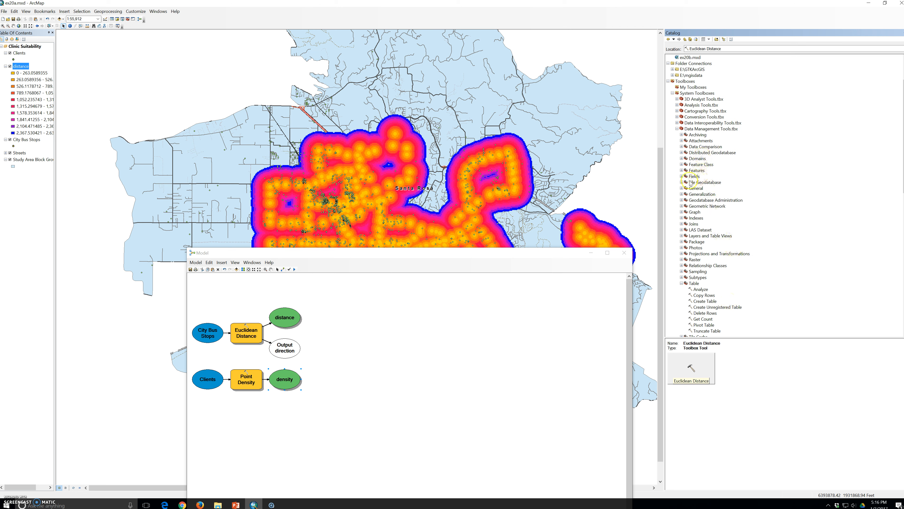
{"action": "left_click", "coordinate": [681, 176]}
{"action": "left_click_drag", "start_coordinate": [697, 186], "coordinate": [502, 326]}
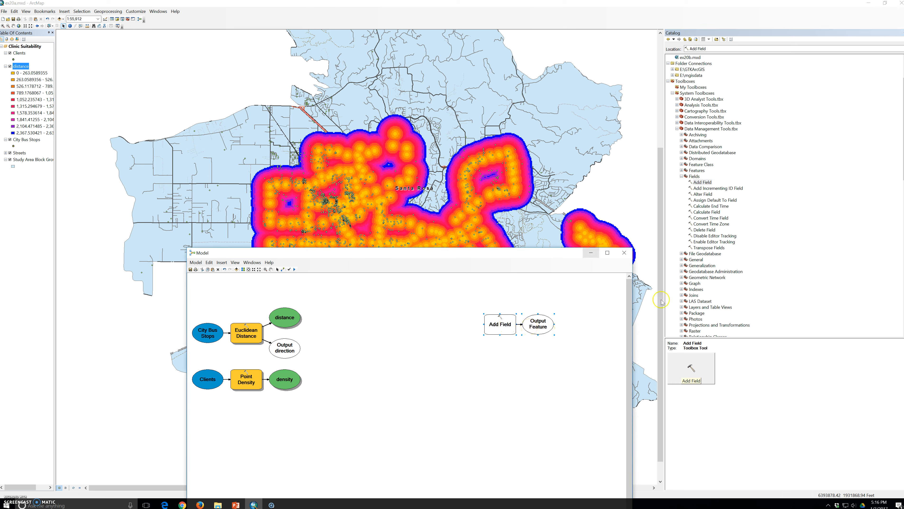
Add the Calculate Field tool to the model below Add Field and enlarge the output ovals of both tools
{"action": "left_click_drag", "start_coordinate": [703, 210], "coordinate": [471, 393]}
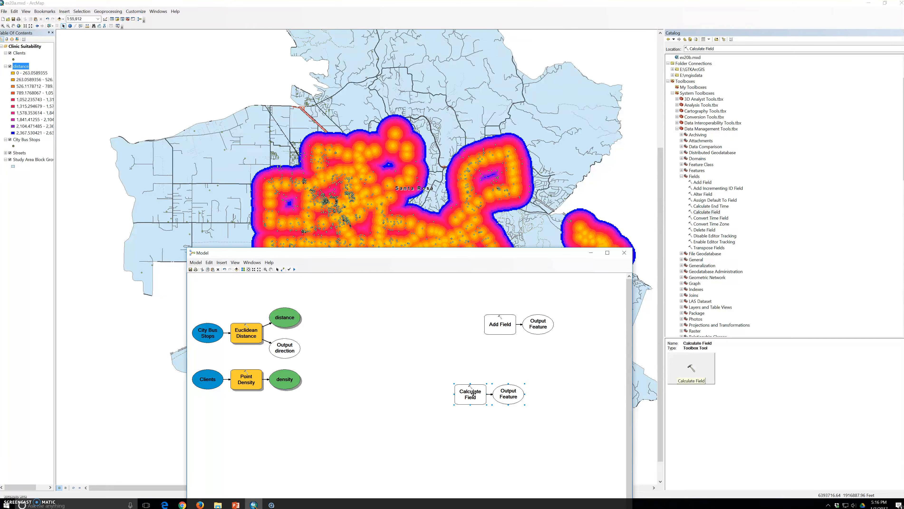
{"action": "left_click", "coordinate": [472, 398]}
{"action": "left_click_drag", "start_coordinate": [526, 407], "coordinate": [558, 425]}
{"action": "left_click", "coordinate": [545, 322]}
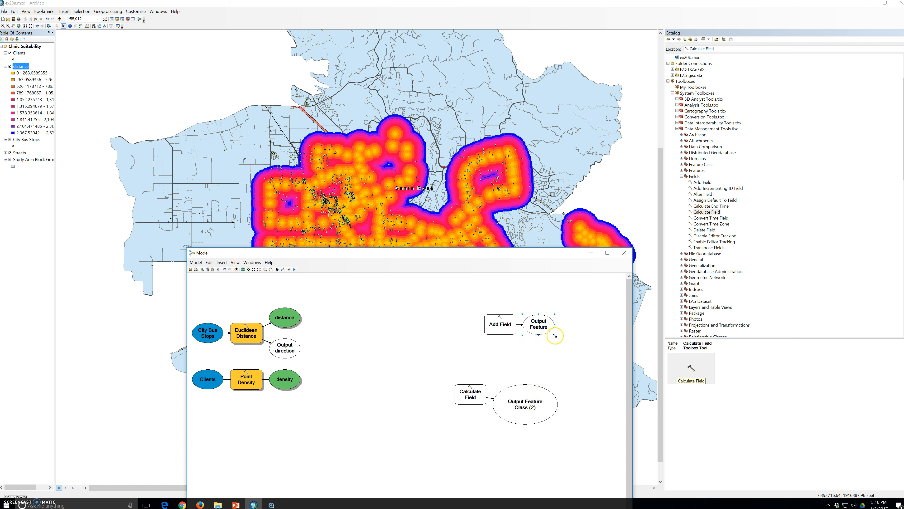
{"action": "left_click_drag", "start_coordinate": [555, 334], "coordinate": [579, 351]}
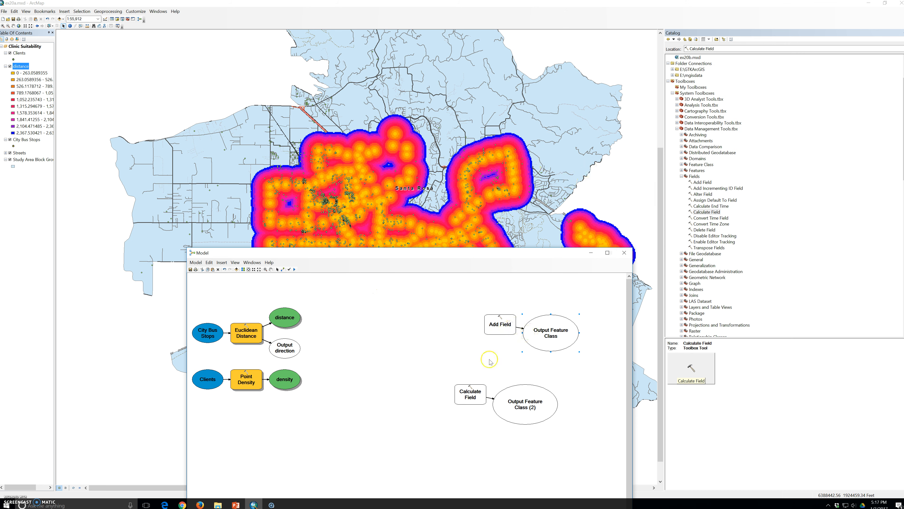
Set the Add Field tool's input table to Study Area Block Groups and name the new field PERC_UNDER5
{"action": "double_click", "coordinate": [502, 323]}
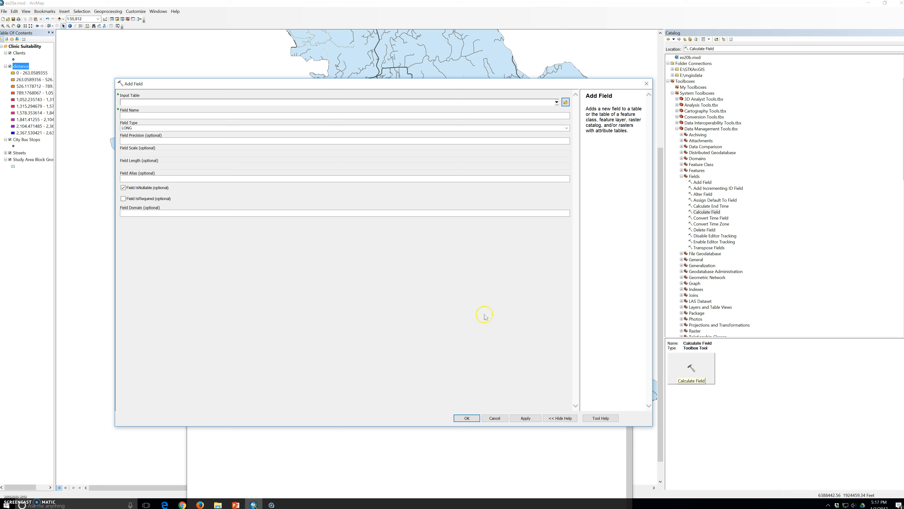
{"action": "left_click", "coordinate": [557, 102]}
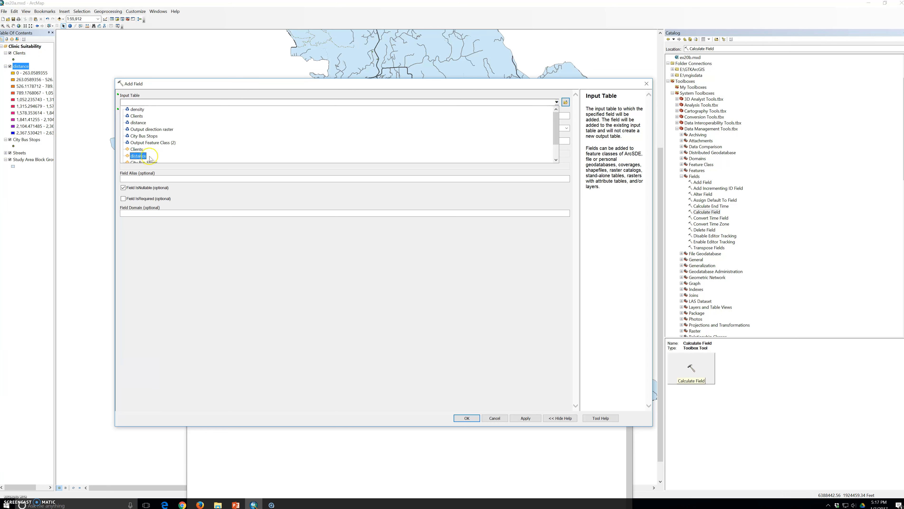
{"action": "scroll", "coordinate": [166, 154], "scroll_direction": "down", "scroll_amount": 1}
{"action": "left_click", "coordinate": [165, 156]}
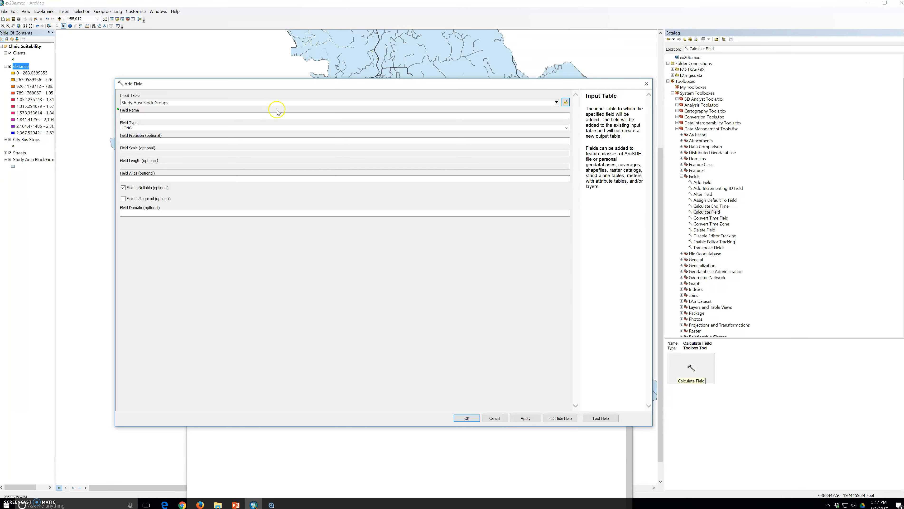
{"action": "left_click", "coordinate": [562, 121]}
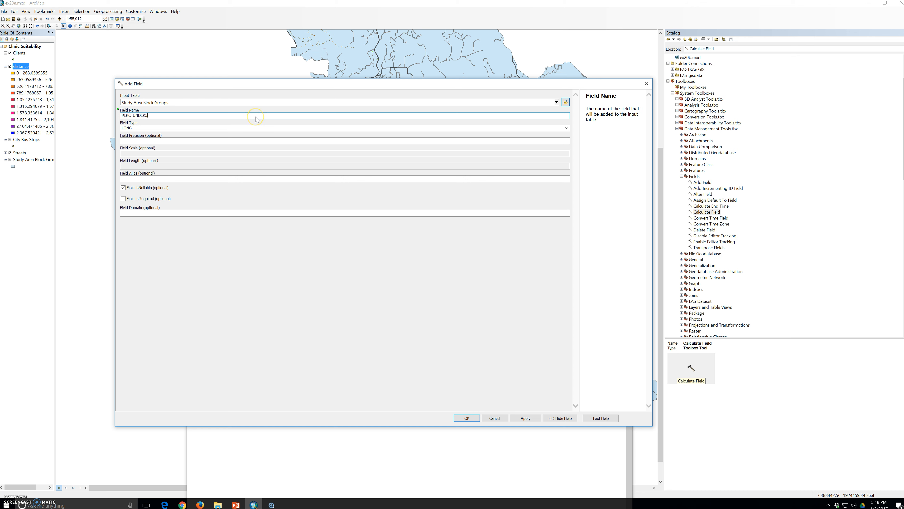
Set the PERC_UNDER5 field type to FLOAT, keep it nullable, and accept the Add Field parameters
{"action": "left_click", "coordinate": [567, 127]}
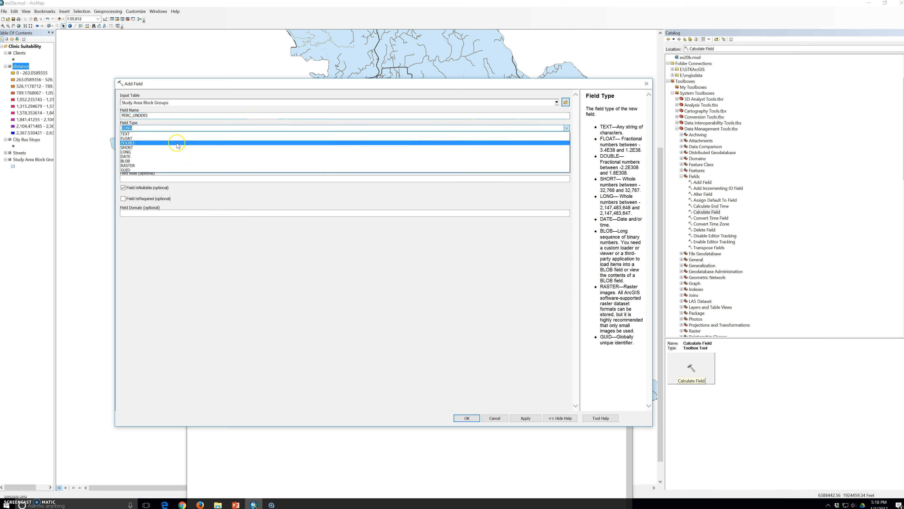
{"action": "left_click", "coordinate": [173, 140]}
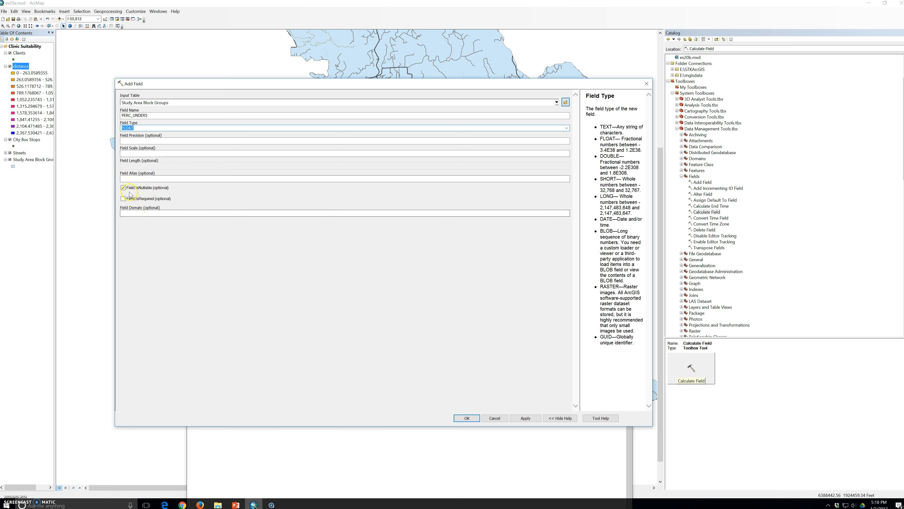
{"action": "left_click", "coordinate": [137, 191]}
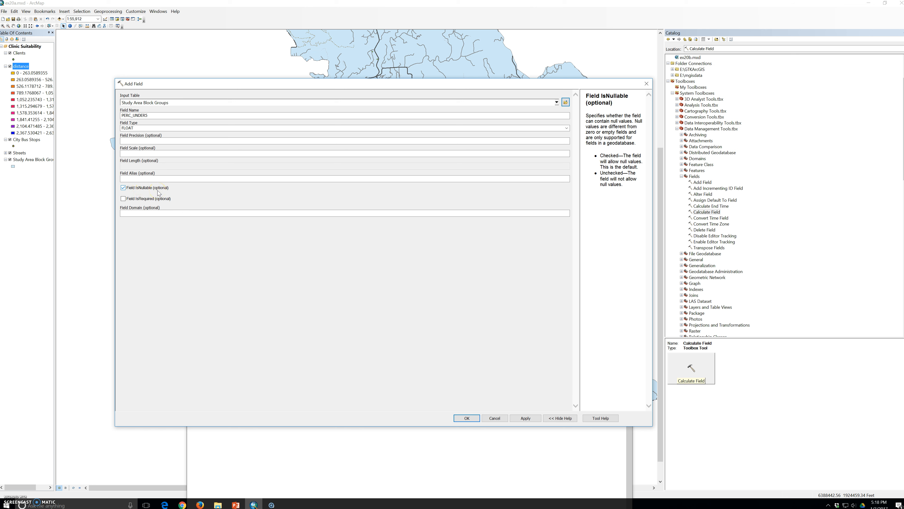
{"action": "left_click", "coordinate": [159, 198]}
{"action": "left_click", "coordinate": [466, 418]}
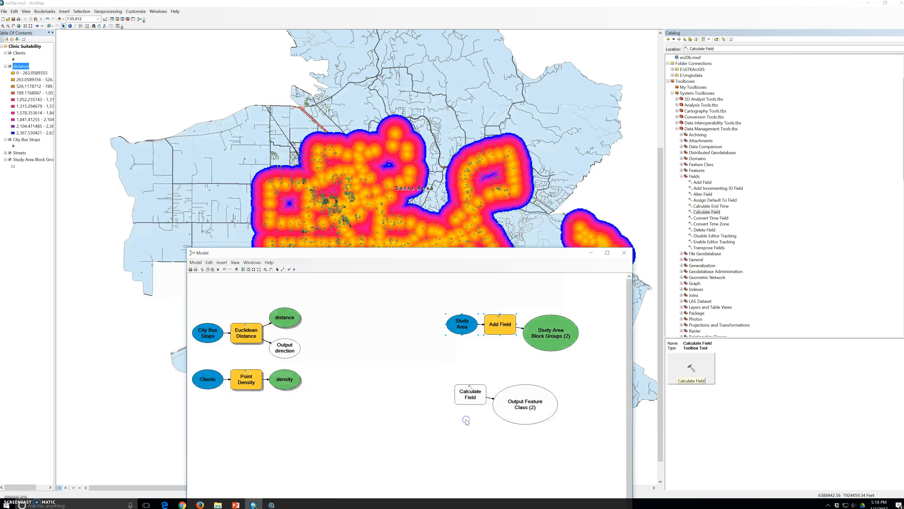
Set the Calculate Field tool's input table to Study Area Block Groups (2), linking it to the Add Field output in the model
{"action": "double_click", "coordinate": [466, 397]}
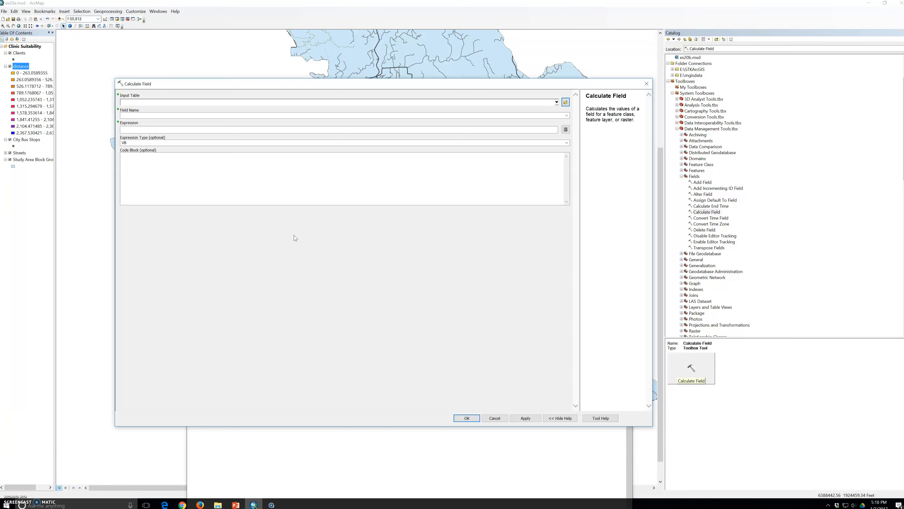
{"action": "left_click", "coordinate": [557, 103]}
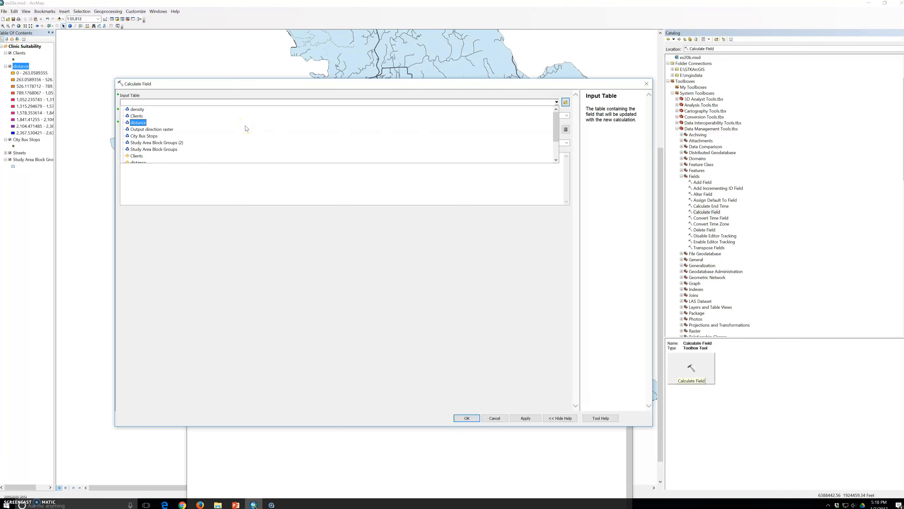
{"action": "left_click", "coordinate": [183, 143]}
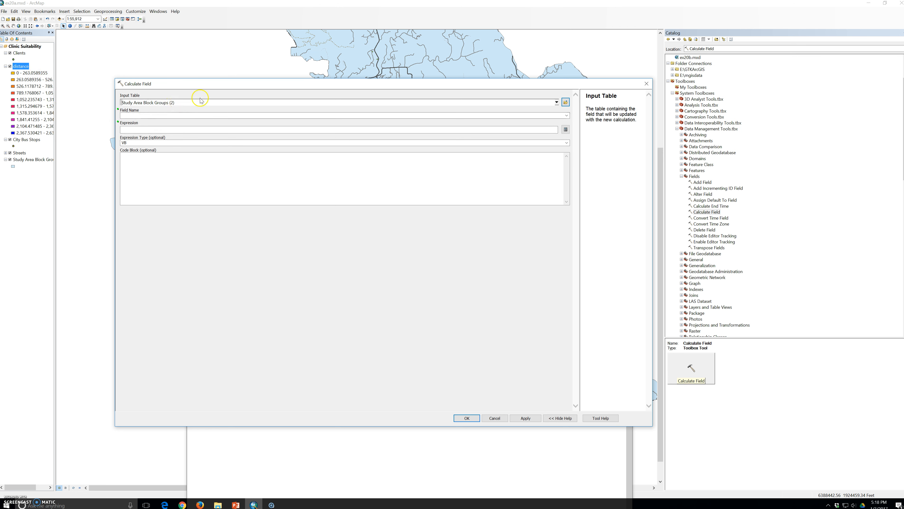
{"action": "left_click", "coordinate": [195, 116]}
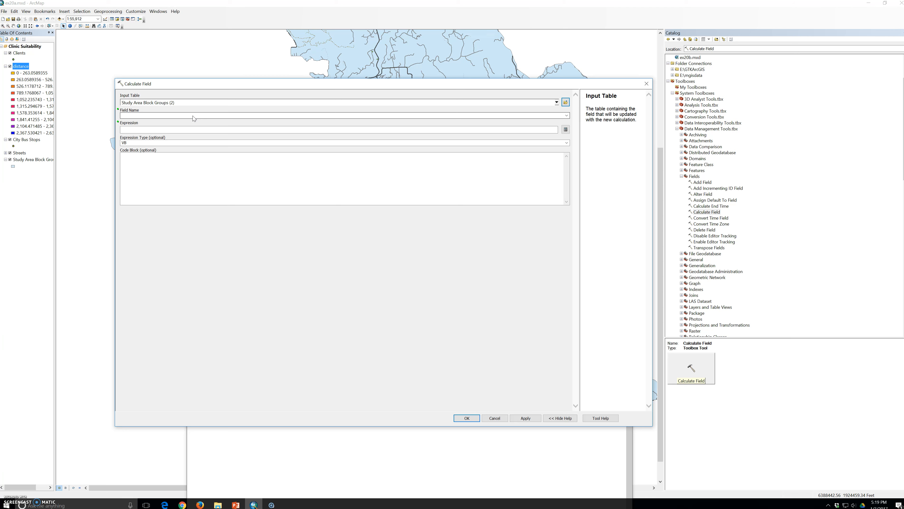
{"action": "key", "text": "Escape"}
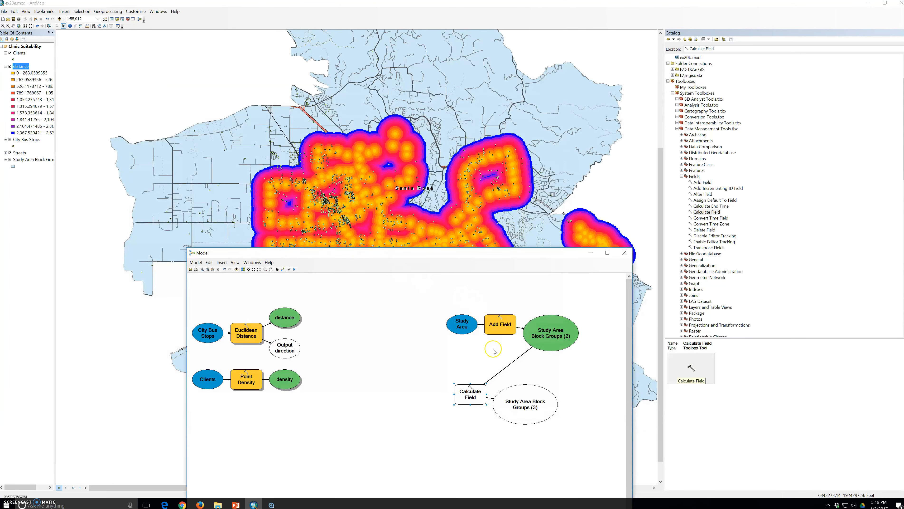
Reopen the Calculate Field parameters and choose PERC_UNDER5 as the field to calculate
{"action": "double_click", "coordinate": [474, 401]}
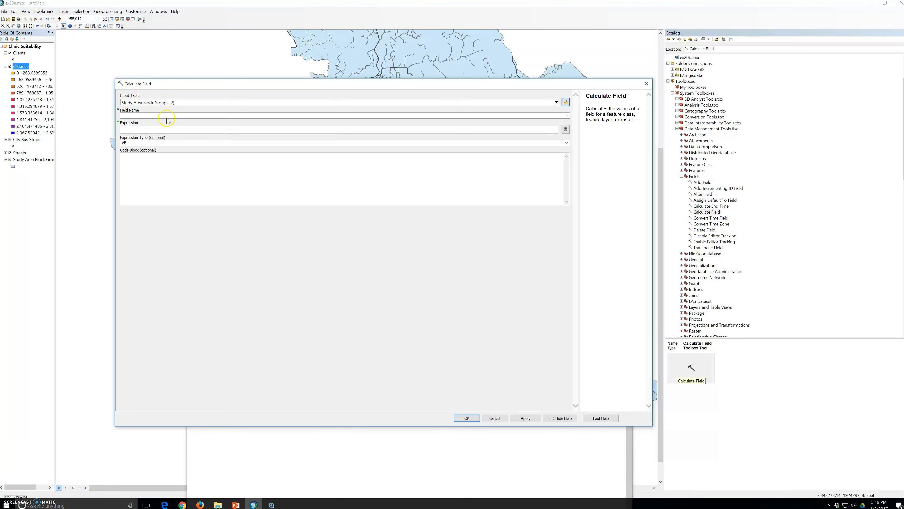
{"action": "left_click", "coordinate": [164, 115]}
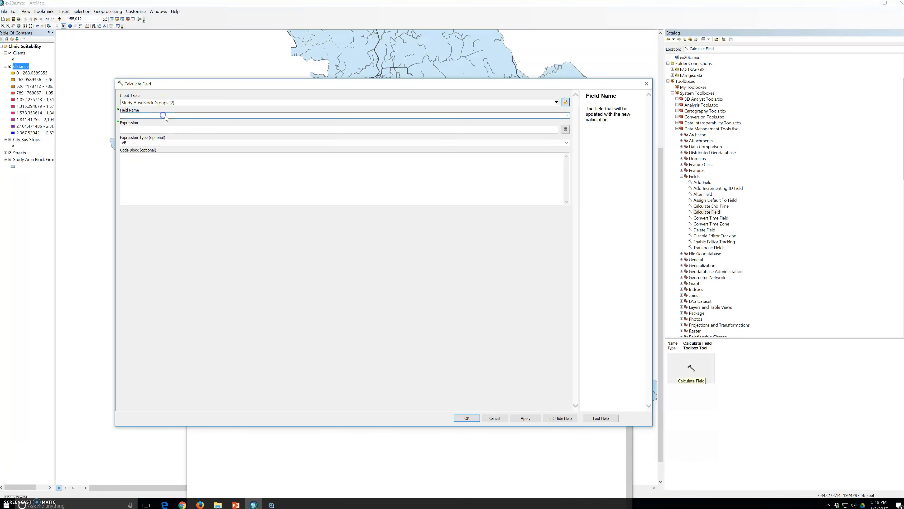
{"action": "left_click", "coordinate": [567, 116]}
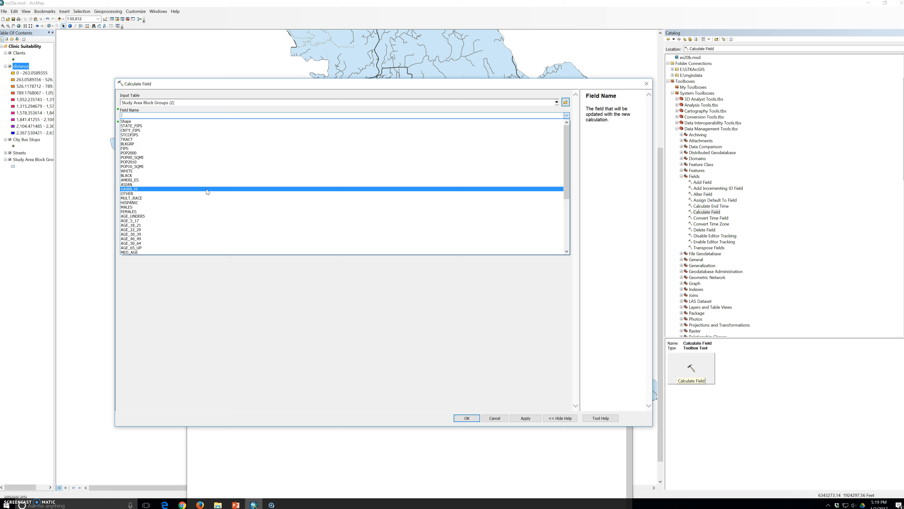
{"action": "scroll", "coordinate": [207, 198], "scroll_direction": "down", "scroll_amount": 7}
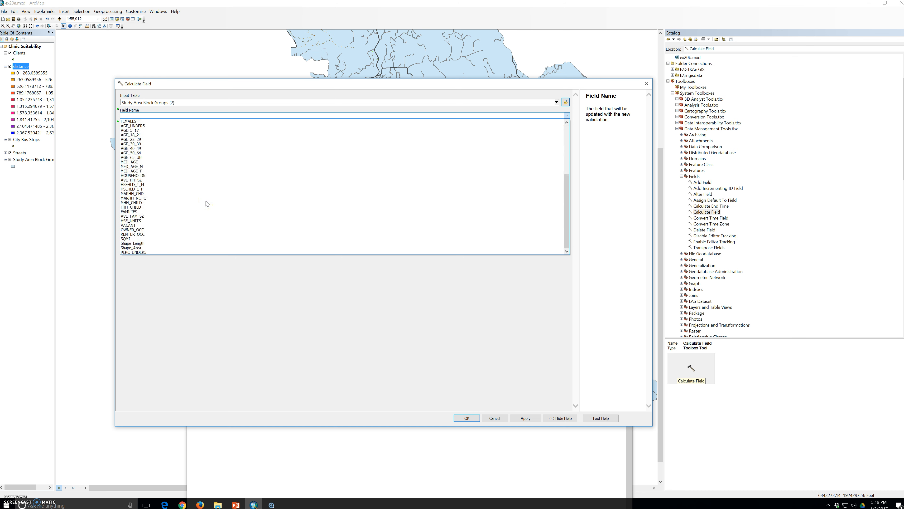
{"action": "left_click", "coordinate": [133, 252]}
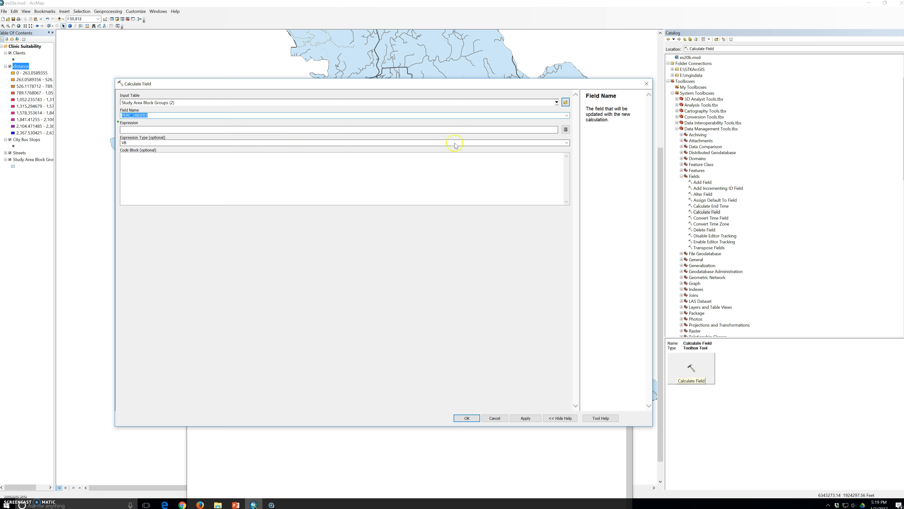
Build the expression [PERC_UNDER5] / [POP2010] in the Field Calculator and accept the Calculate Field parameters
{"action": "left_click", "coordinate": [566, 129]}
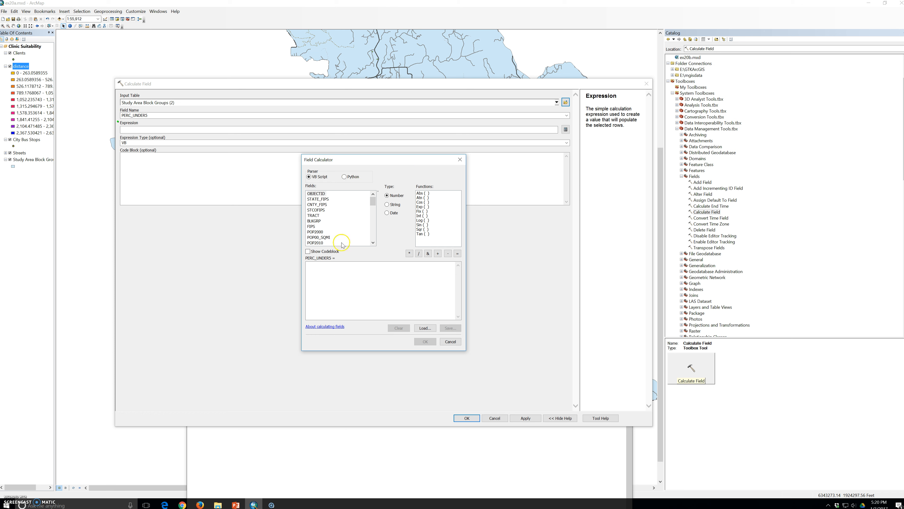
{"action": "left_click_drag", "start_coordinate": [370, 201], "coordinate": [371, 238]}
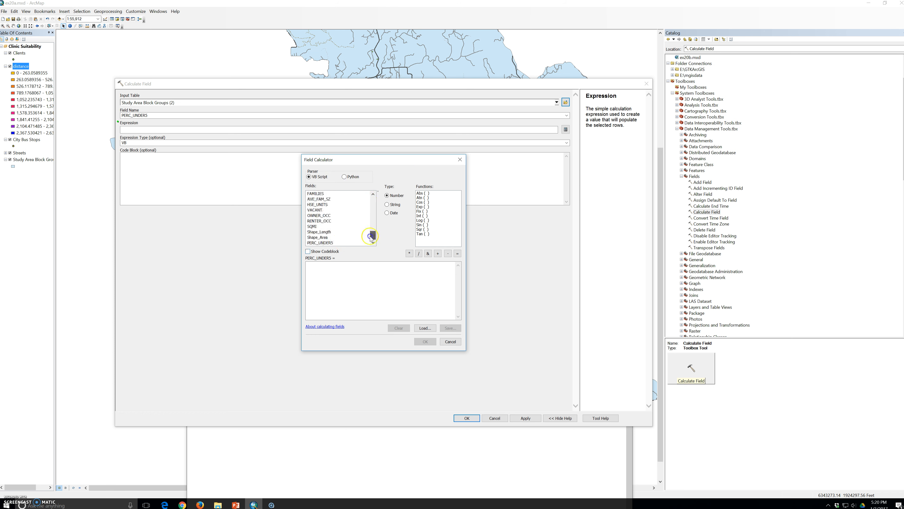
{"action": "double_click", "coordinate": [320, 243]}
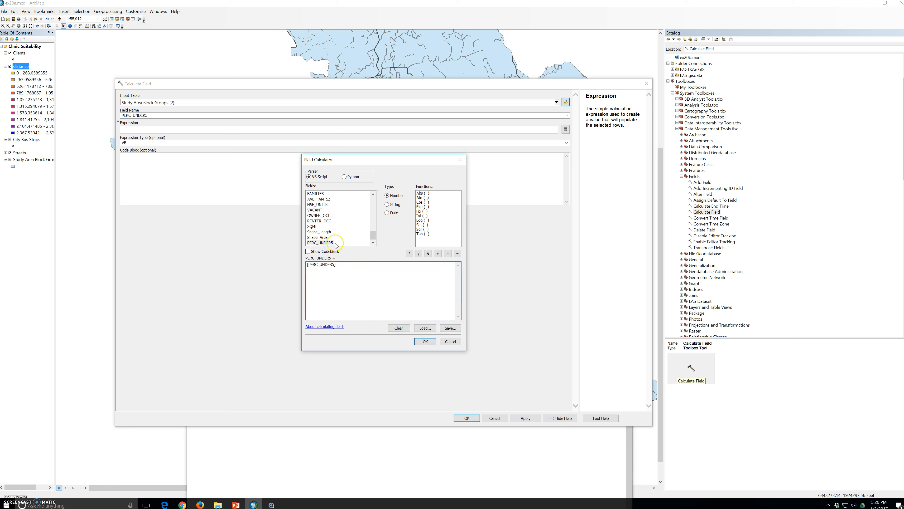
{"action": "left_click", "coordinate": [419, 253]}
{"action": "left_click_drag", "start_coordinate": [372, 239], "coordinate": [373, 201]}
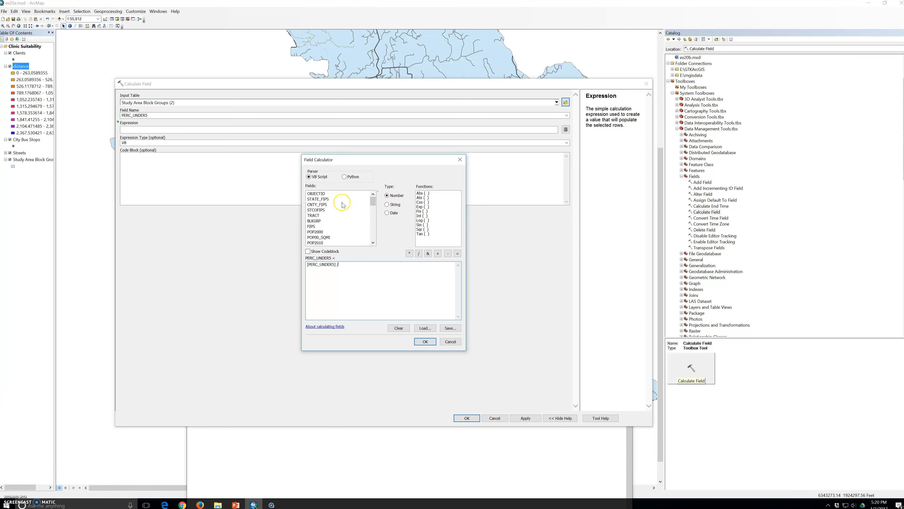
{"action": "double_click", "coordinate": [317, 244]}
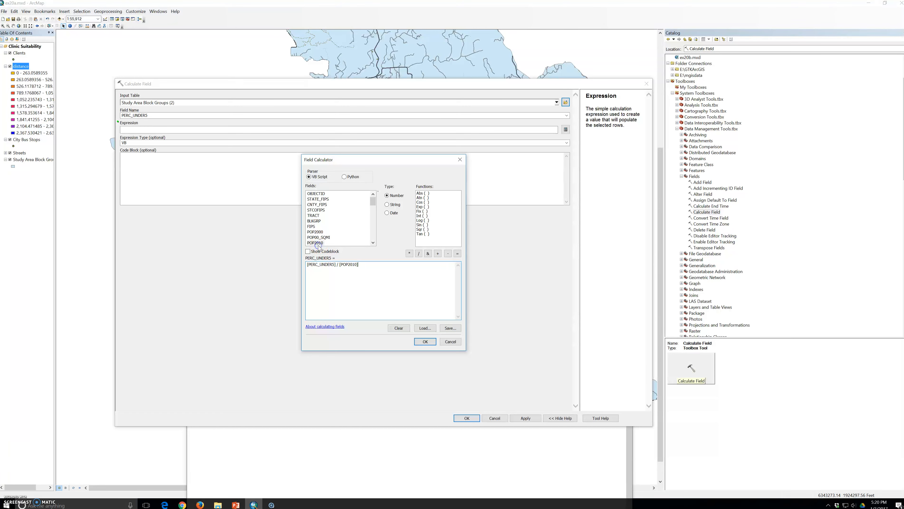
{"action": "left_click", "coordinate": [426, 341]}
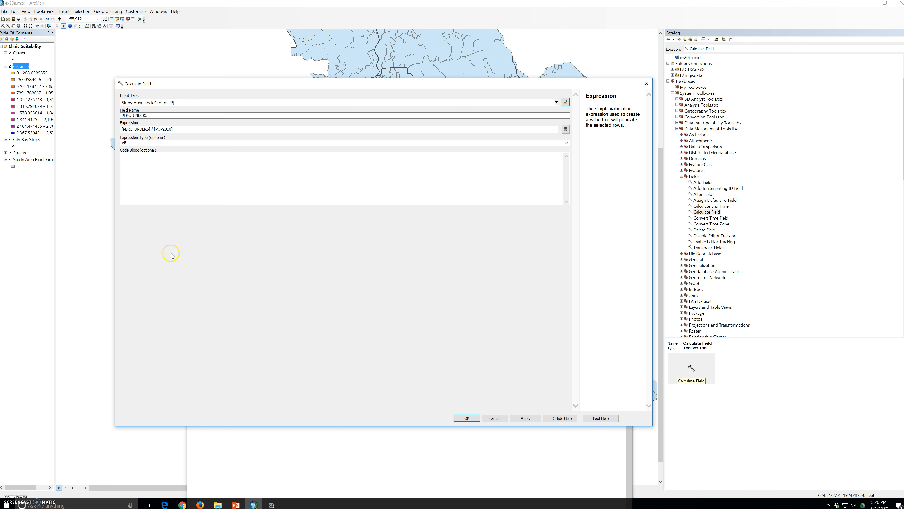
{"action": "left_click", "coordinate": [467, 418]}
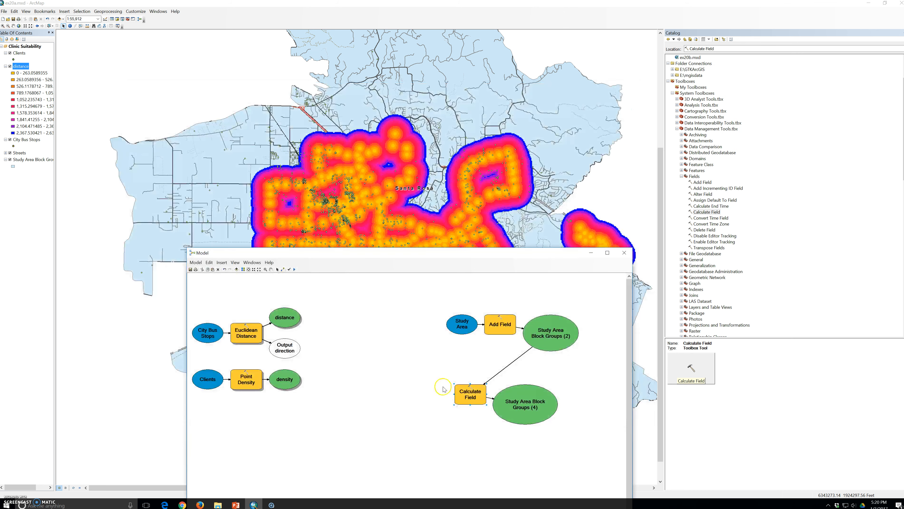
{"action": "left_click", "coordinate": [467, 384]}
{"action": "left_click", "coordinate": [466, 386]}
{"action": "left_click", "coordinate": [465, 388]}
{"action": "left_click", "coordinate": [463, 393]}
Add the Polygon to Raster tool from the To Raster toolset of Conversion Tools to the model's empty area, repositioning the model window over the map
{"action": "left_click", "coordinate": [677, 117]}
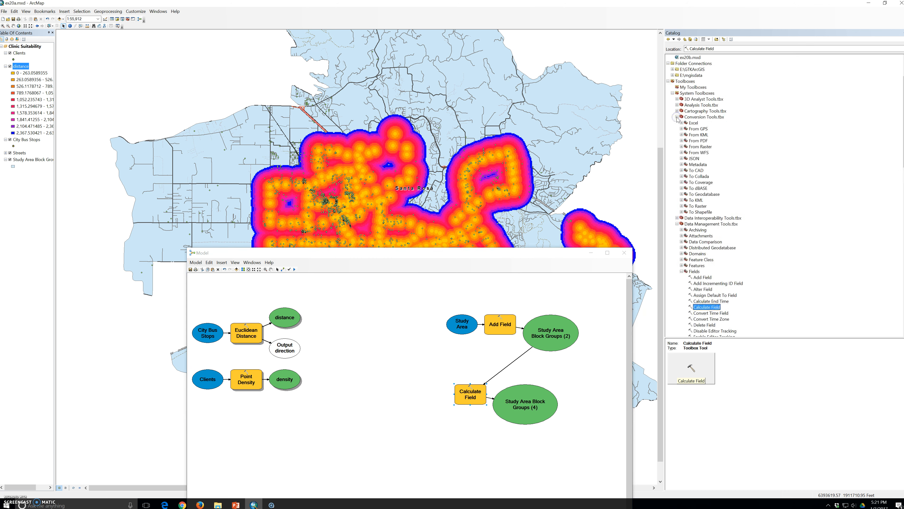
{"action": "left_click", "coordinate": [681, 146]}
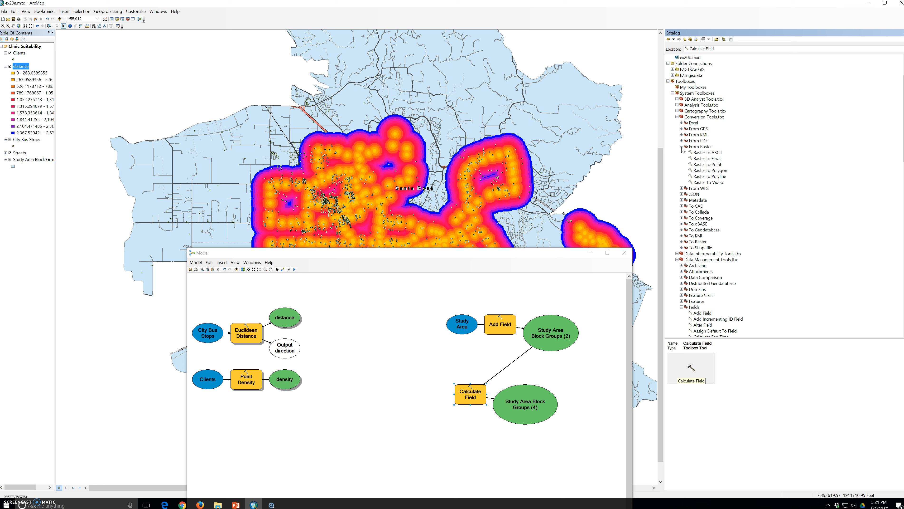
{"action": "left_click", "coordinate": [686, 147]}
{"action": "double_click", "coordinate": [690, 243]}
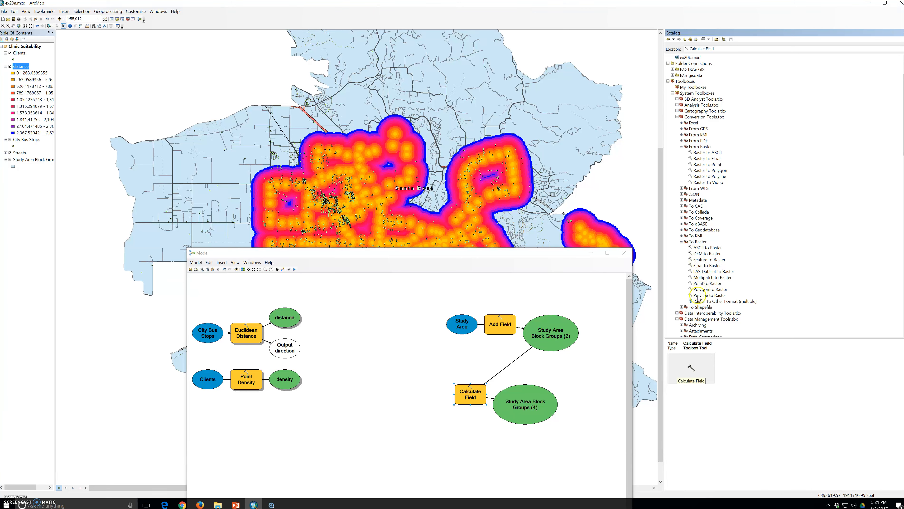
{"action": "double_click", "coordinate": [703, 289]}
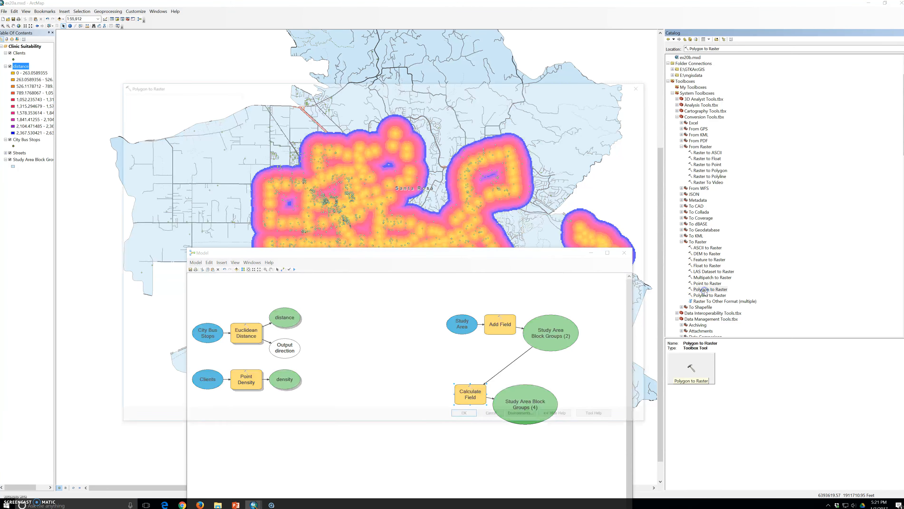
{"action": "left_click", "coordinate": [644, 83]}
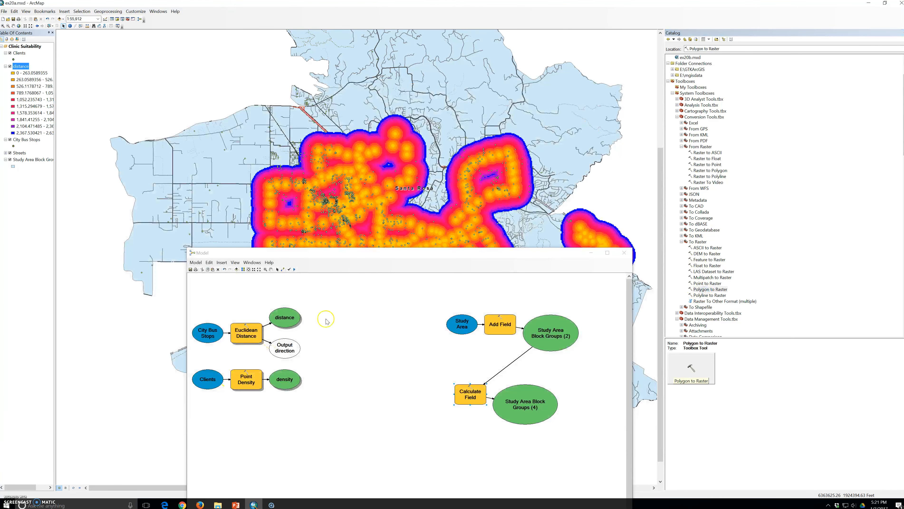
{"action": "left_click_drag", "start_coordinate": [361, 253], "coordinate": [354, 82]}
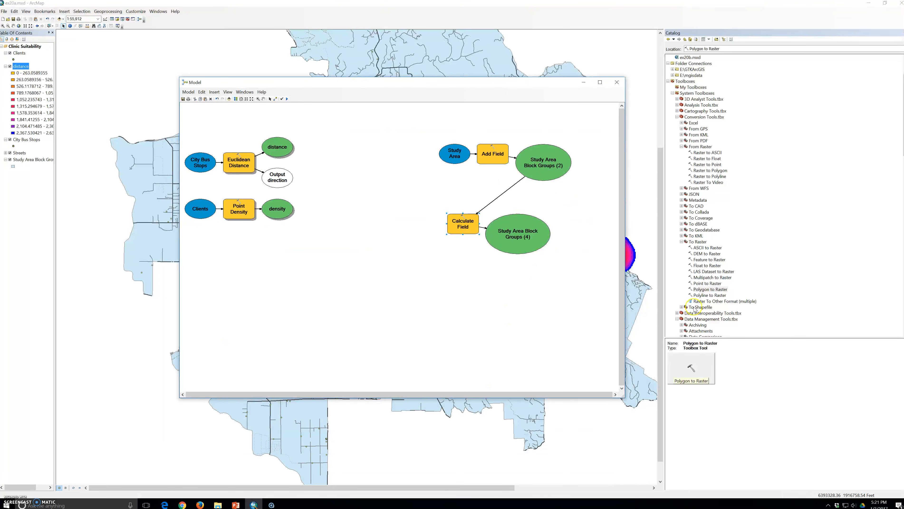
{"action": "left_click_drag", "start_coordinate": [699, 290], "coordinate": [339, 301]}
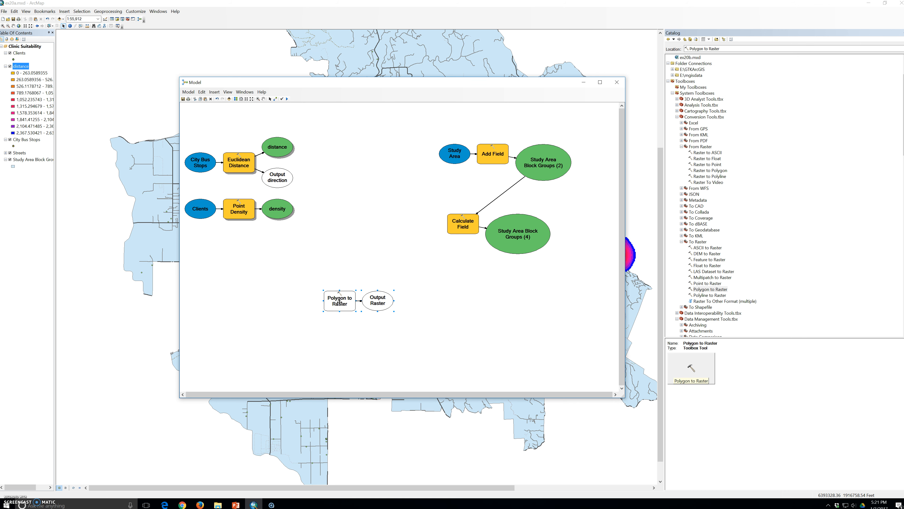
Open the Polygon to Raster parameters in the model and set the input features to Study Area Block Groups (4)
{"action": "double_click", "coordinate": [340, 301]}
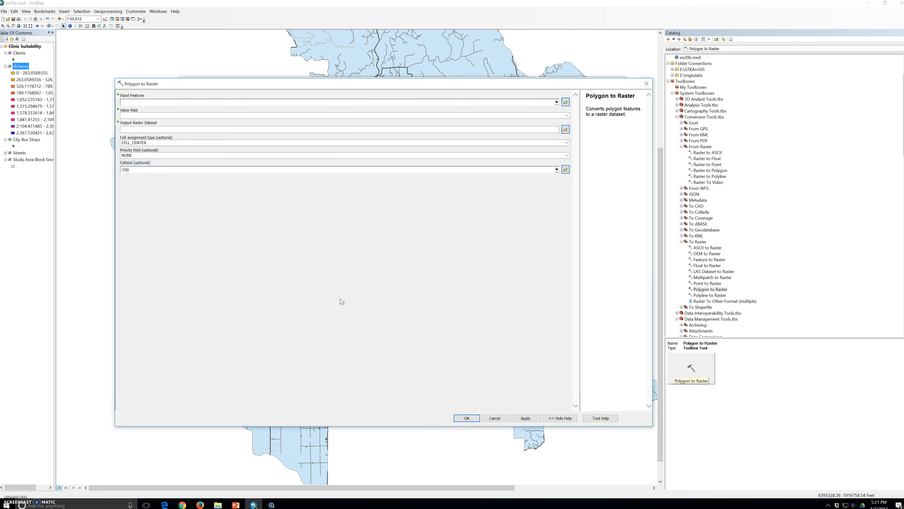
{"action": "left_click", "coordinate": [142, 88]}
{"action": "left_click", "coordinate": [143, 97]}
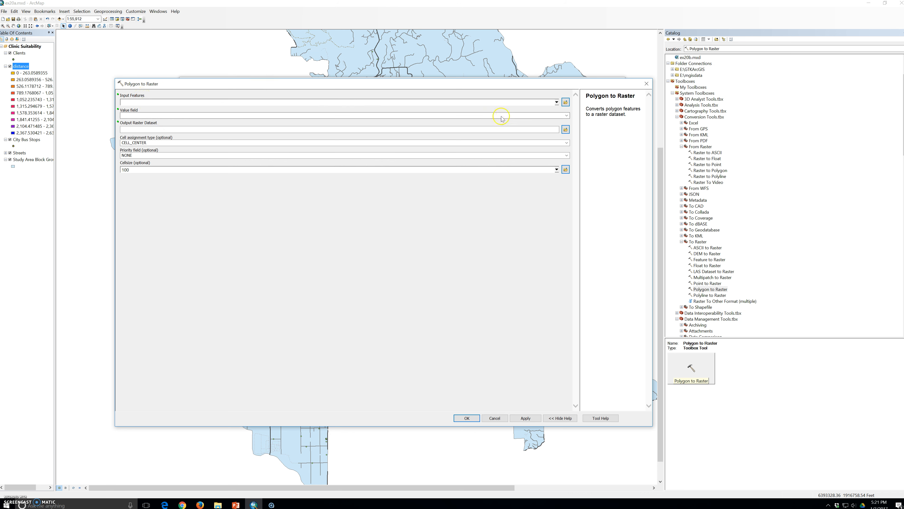
{"action": "left_click", "coordinate": [556, 102]}
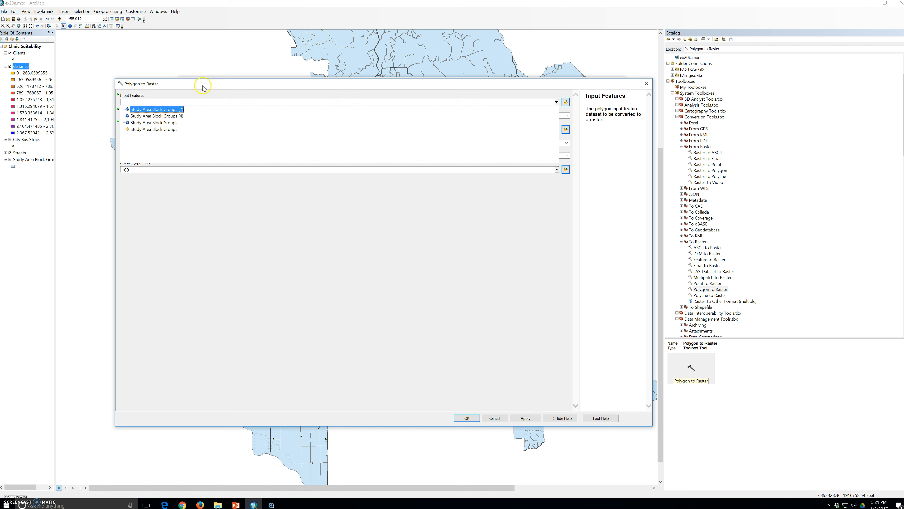
{"action": "left_click", "coordinate": [181, 116]}
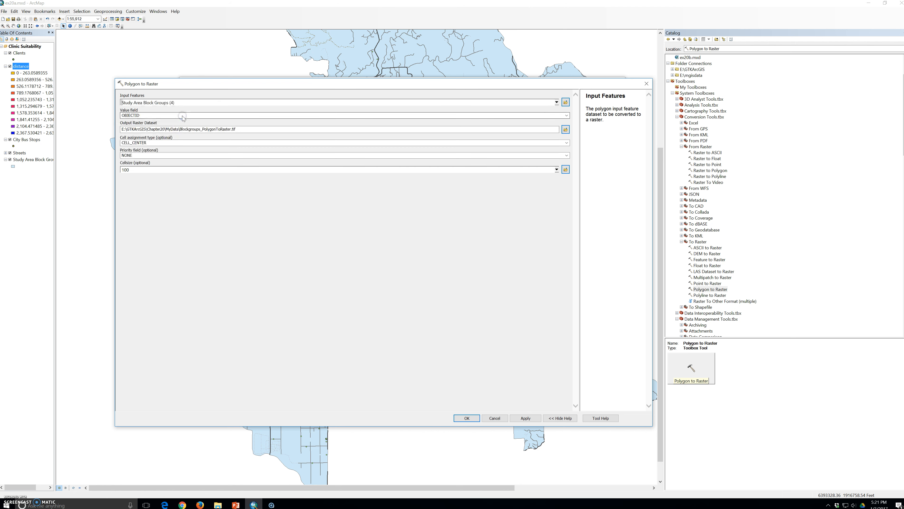
Choose PERC_UNDER5 as the value field for the Polygon to Raster conversion
{"action": "left_click_drag", "start_coordinate": [434, 85], "coordinate": [501, 135]}
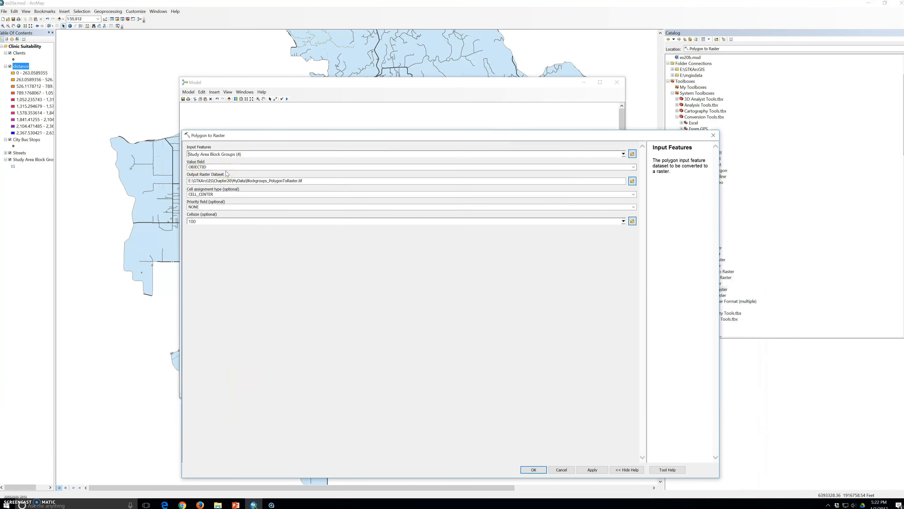
{"action": "left_click", "coordinate": [633, 167]}
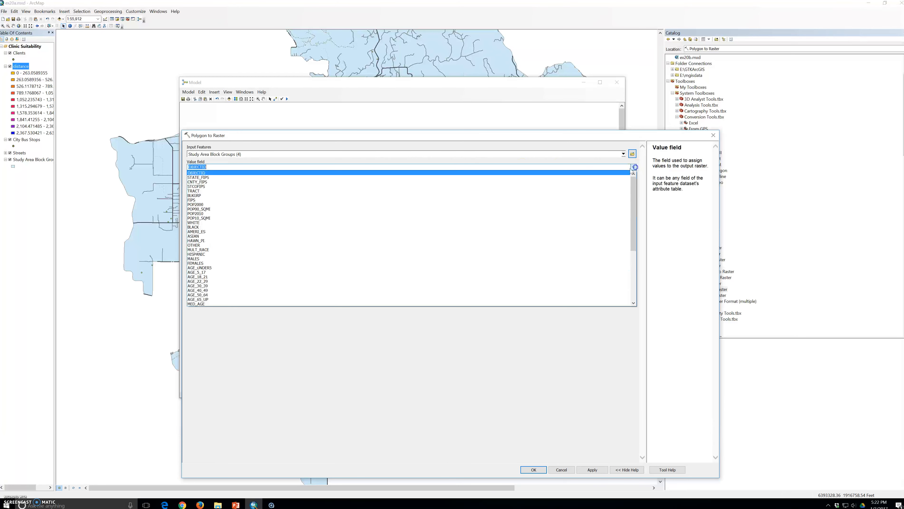
{"action": "scroll", "coordinate": [256, 285], "scroll_direction": "down", "scroll_amount": 7}
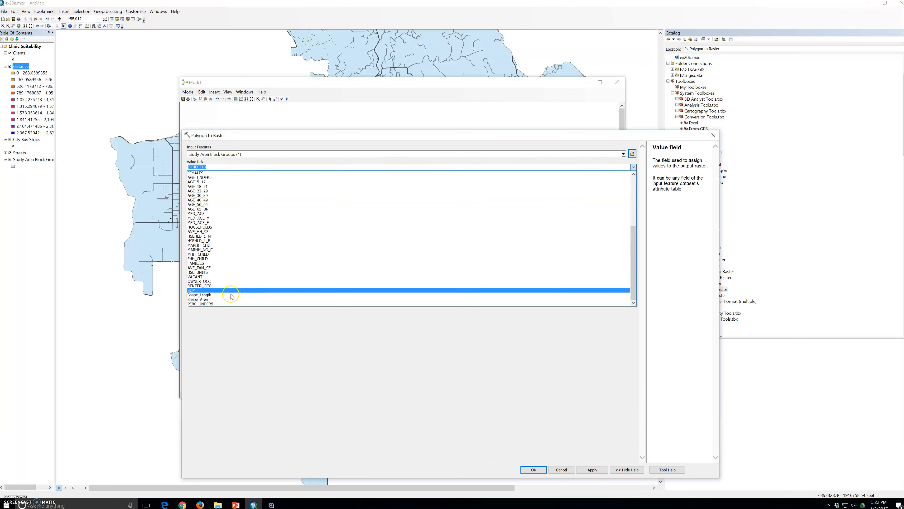
{"action": "left_click", "coordinate": [219, 303]}
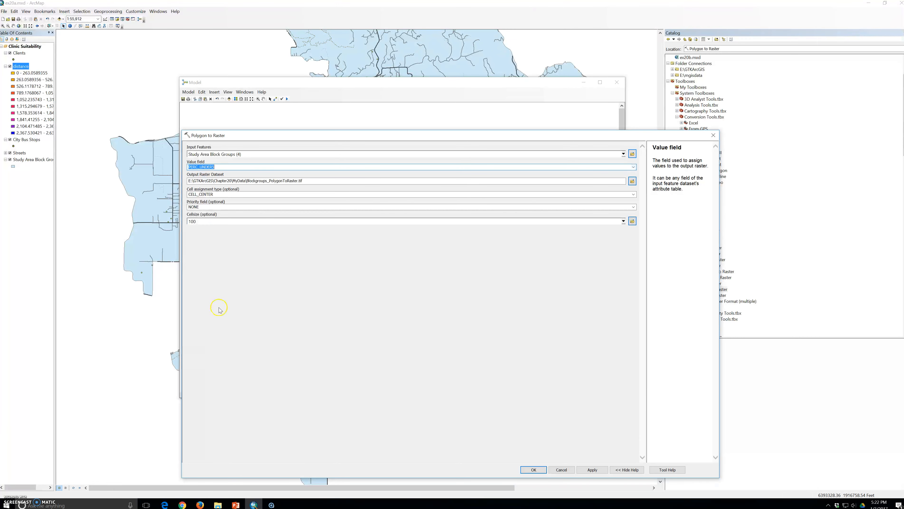
Name the output raster dataset children in the MyData folder and accept the Polygon to Raster parameters
{"action": "left_click", "coordinate": [632, 181]}
{"action": "left_click", "coordinate": [421, 340]}
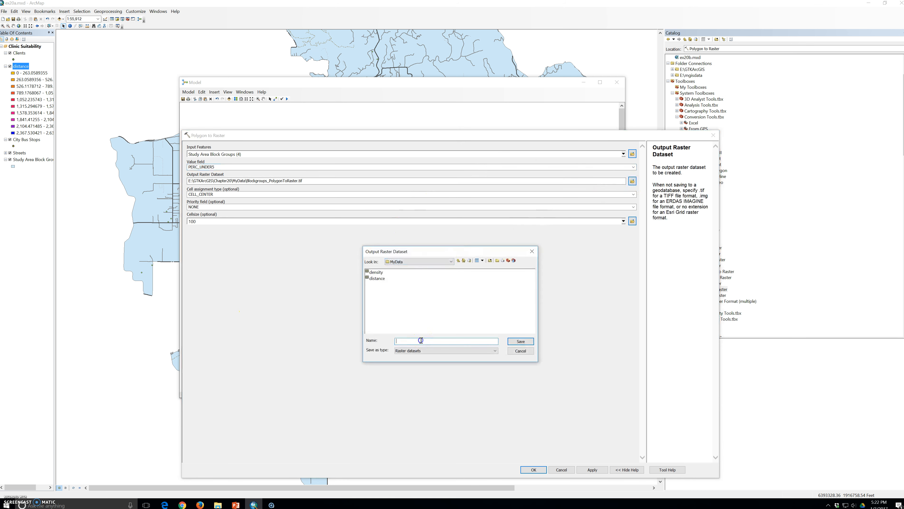
{"action": "type", "text": "children"}
{"action": "left_click", "coordinate": [511, 344]}
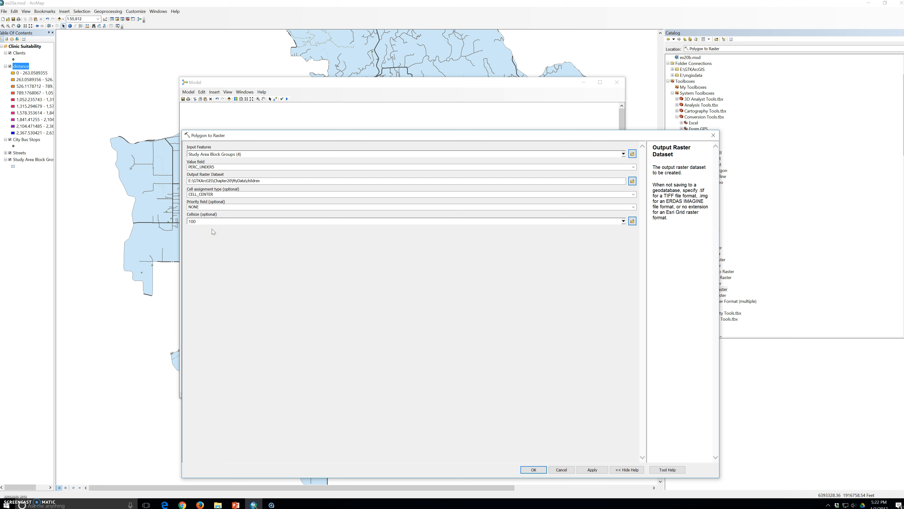
{"action": "left_click_drag", "start_coordinate": [420, 135], "coordinate": [414, 56]}
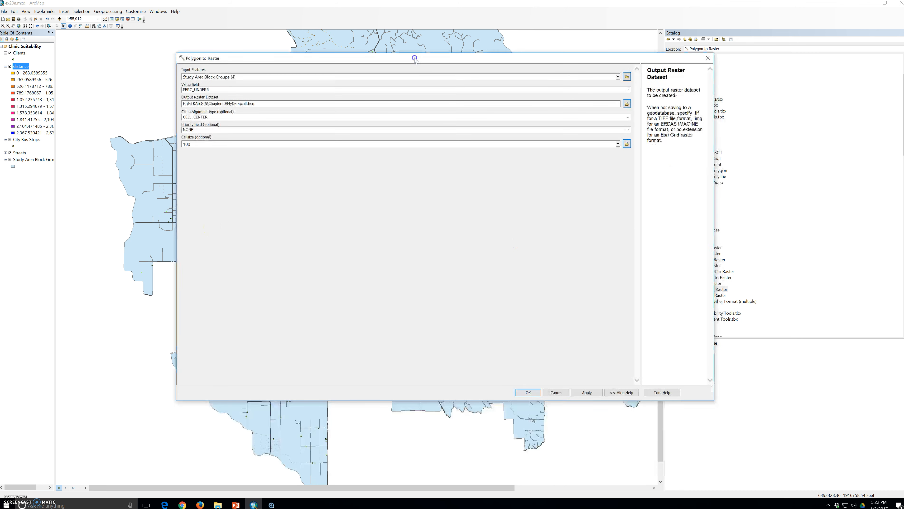
{"action": "left_click", "coordinate": [529, 390]}
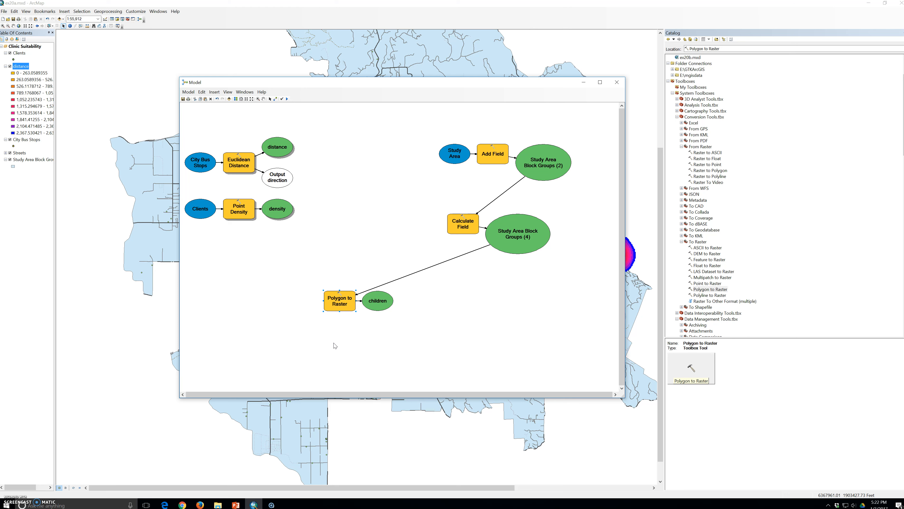
Auto-arrange the model diagram, then run the model and dismiss its completed progress window
{"action": "left_click", "coordinate": [236, 99]}
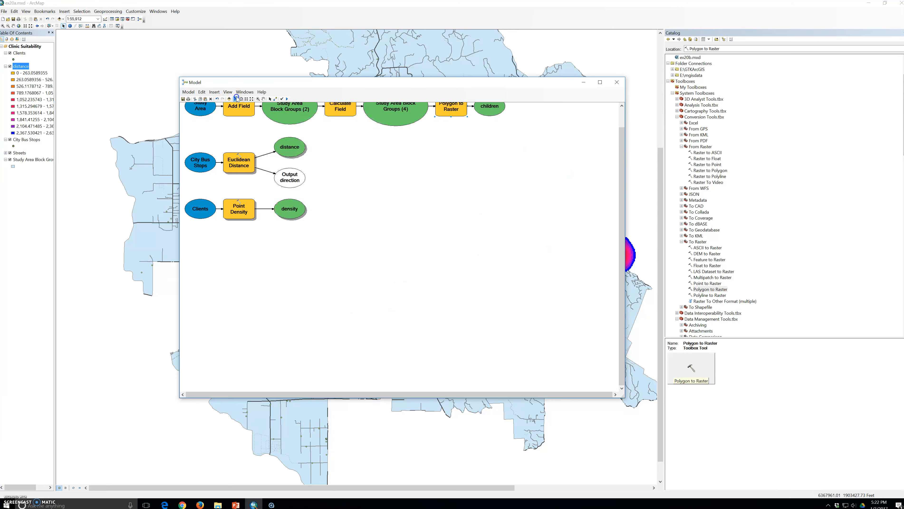
{"action": "scroll", "coordinate": [376, 246], "scroll_direction": "up", "scroll_amount": 2}
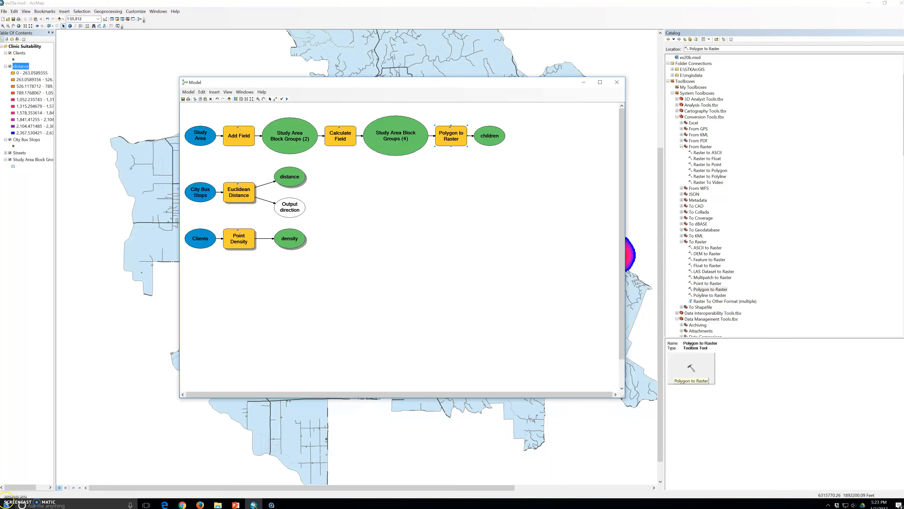
{"action": "left_click", "coordinate": [287, 99]}
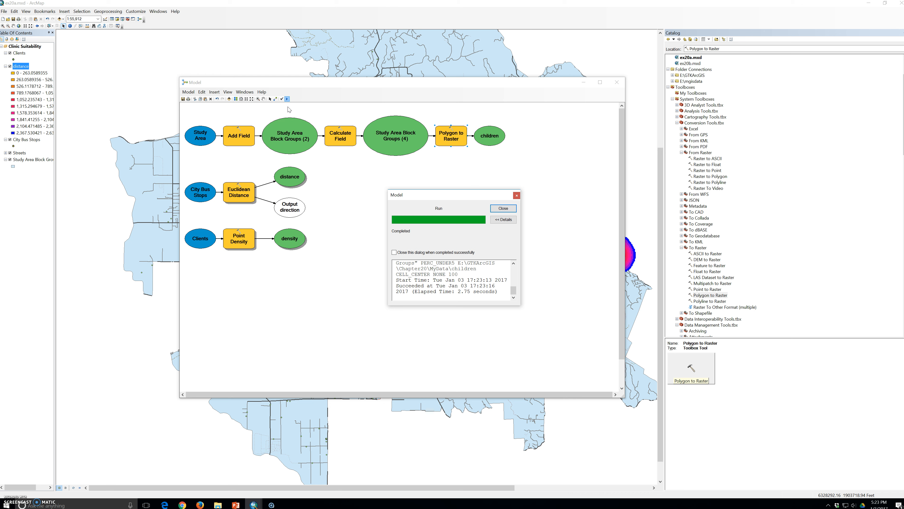
{"action": "left_click", "coordinate": [503, 208]}
Add the model's children output to the map display and minimize the model window
{"action": "right_click", "coordinate": [495, 136]}
{"action": "left_click", "coordinate": [520, 161]}
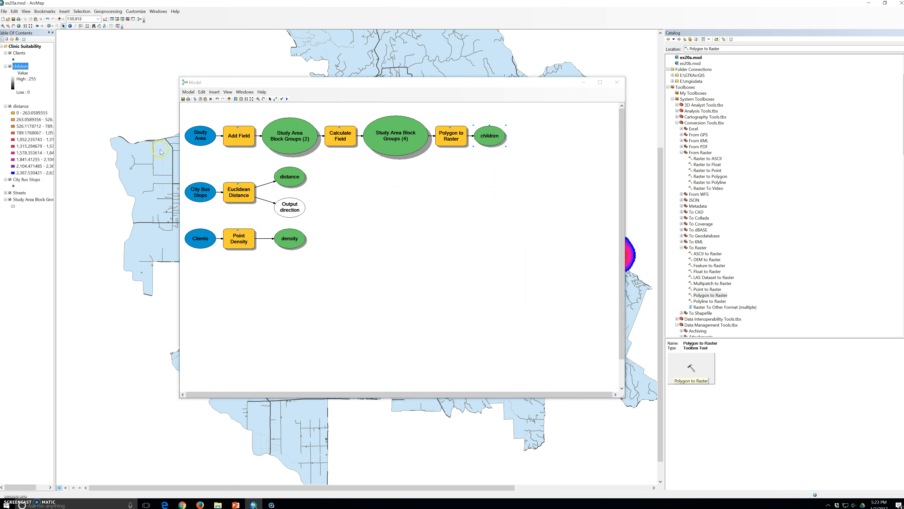
{"action": "left_click", "coordinate": [584, 82]}
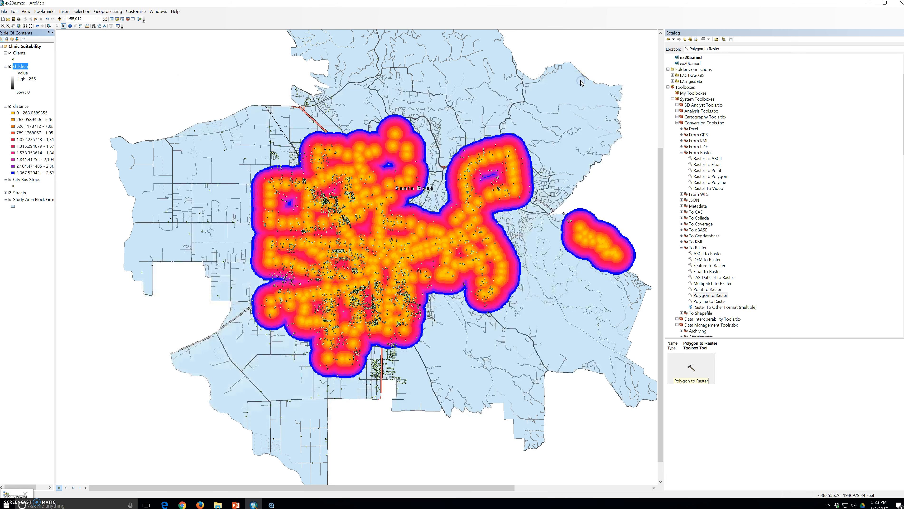
Turn off the distance, Streets and Study Area Block Groups layers in the map
{"action": "left_click", "coordinate": [10, 105]}
{"action": "left_click", "coordinate": [10, 179]}
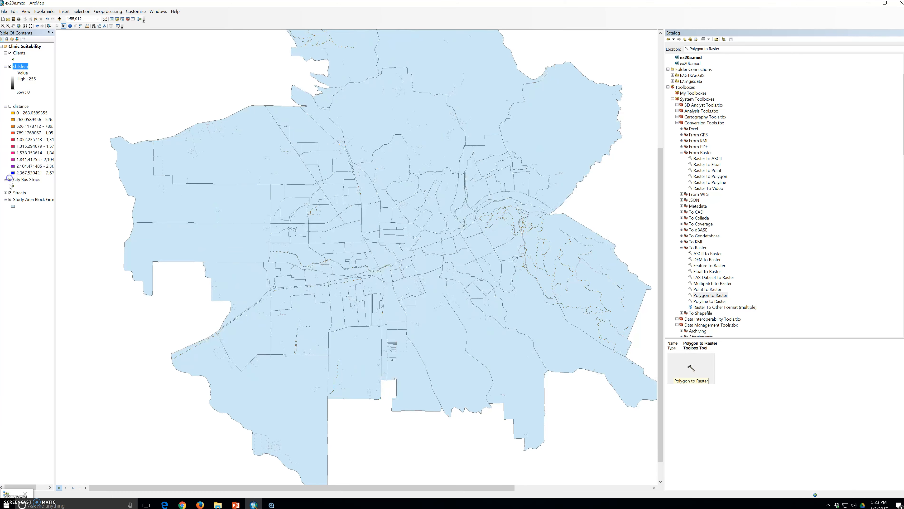
{"action": "left_click", "coordinate": [10, 192]}
{"action": "left_click", "coordinate": [10, 199]}
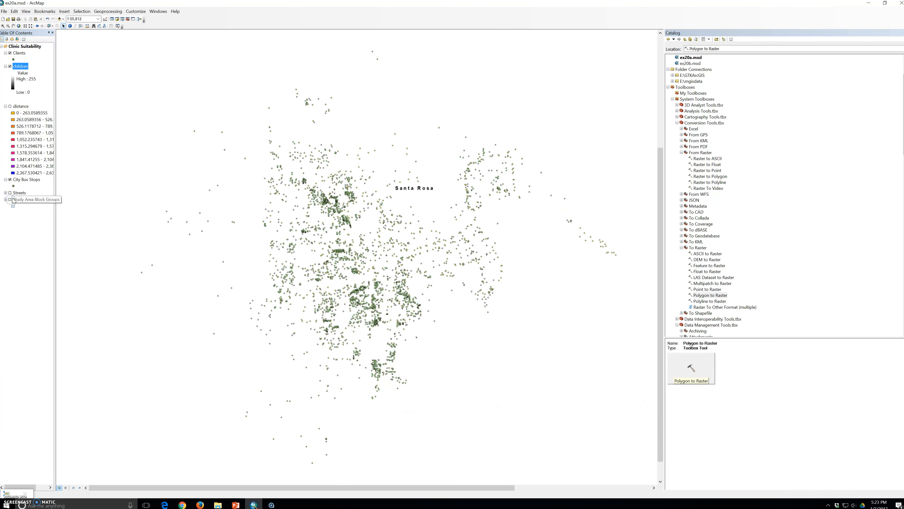
Symbolize the children raster as stretched with an inverted light-to-dark green color ramp and apply the change
{"action": "right_click", "coordinate": [24, 67]}
{"action": "left_click", "coordinate": [61, 164]}
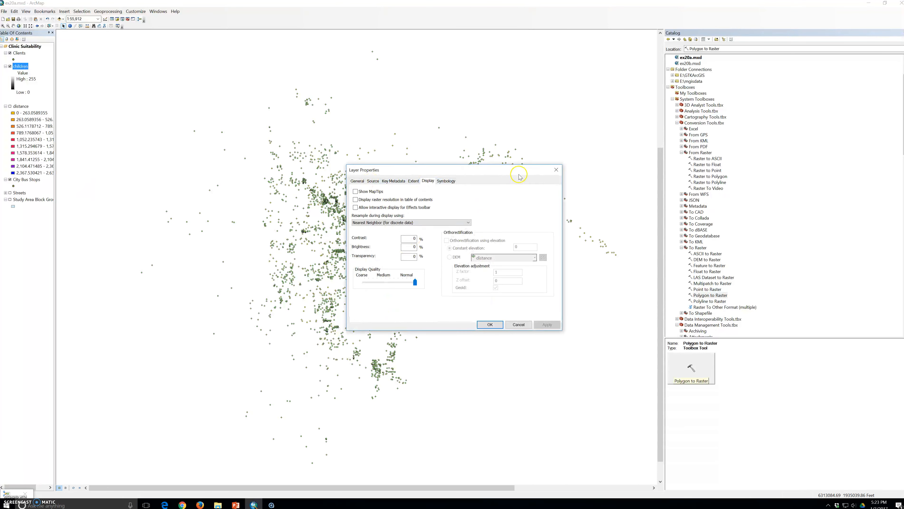
{"action": "left_click", "coordinate": [446, 181]}
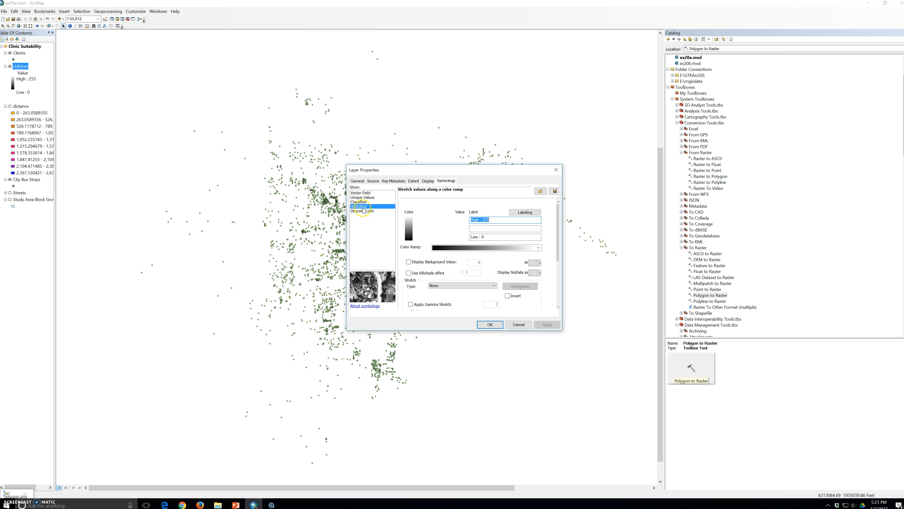
{"action": "left_click", "coordinate": [538, 247]}
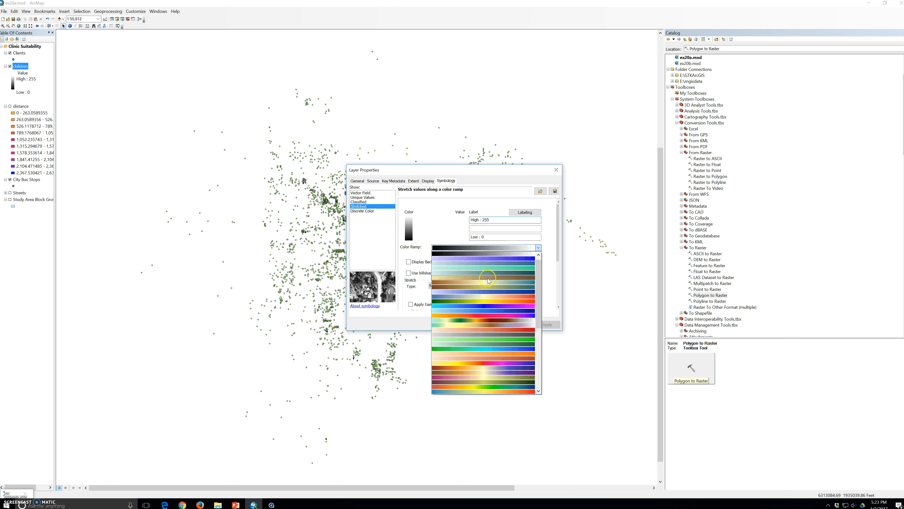
{"action": "left_click", "coordinate": [494, 340]}
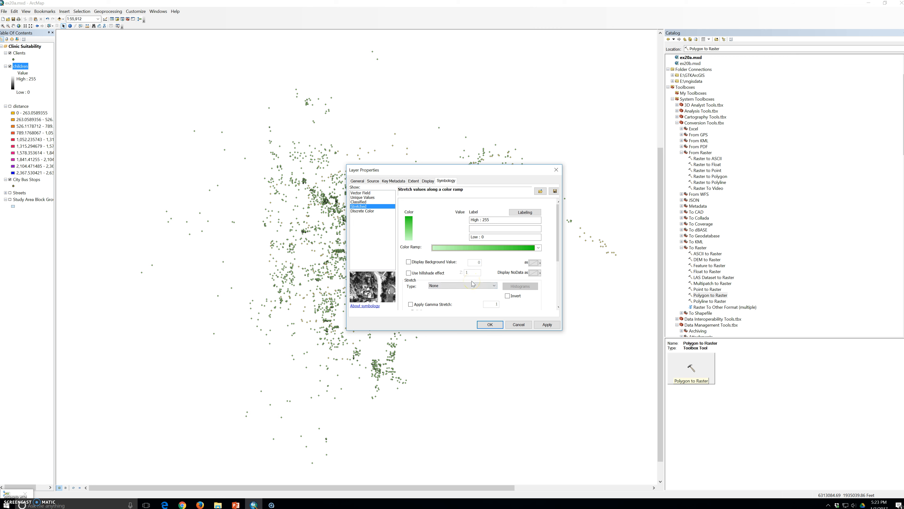
{"action": "right_click", "coordinate": [512, 247]}
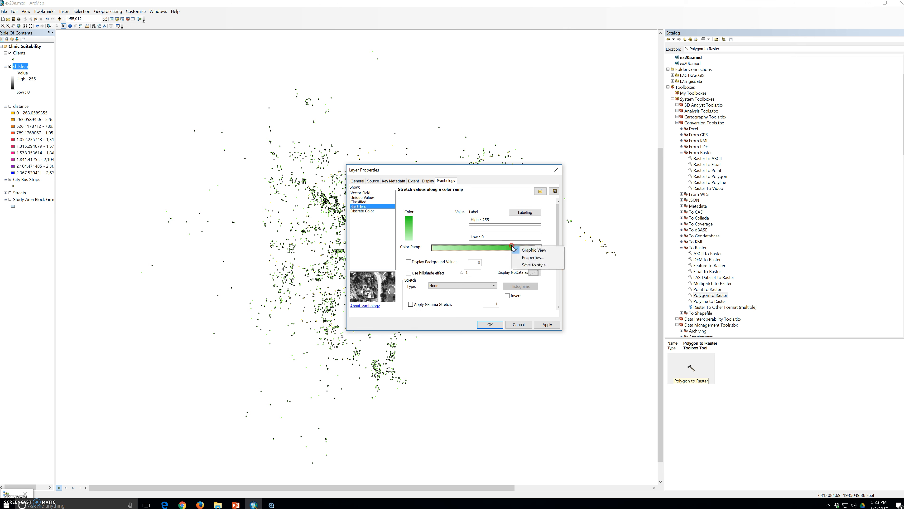
{"action": "left_click", "coordinate": [500, 247]}
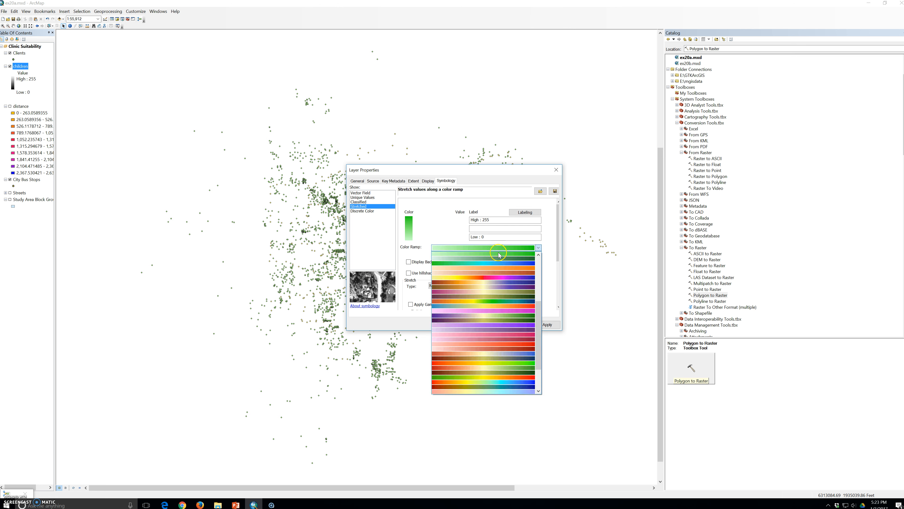
{"action": "left_click", "coordinate": [498, 254]}
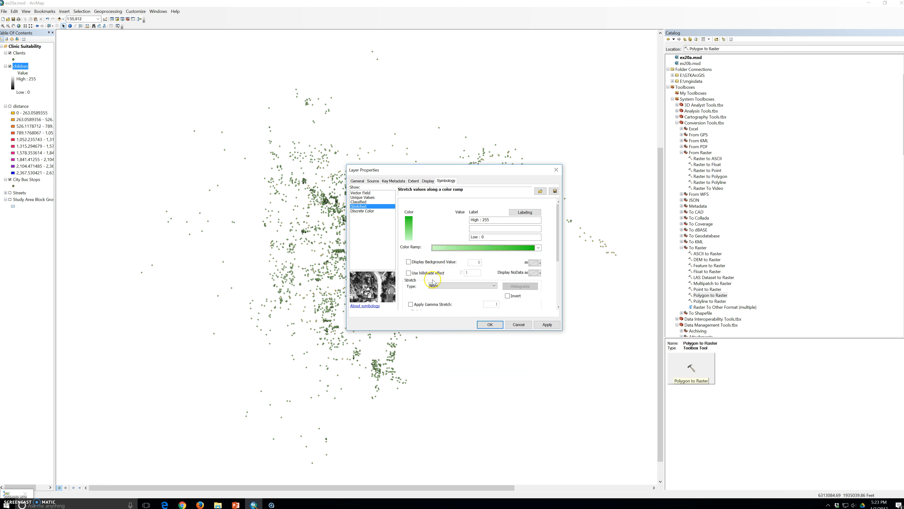
{"action": "left_click", "coordinate": [489, 323]}
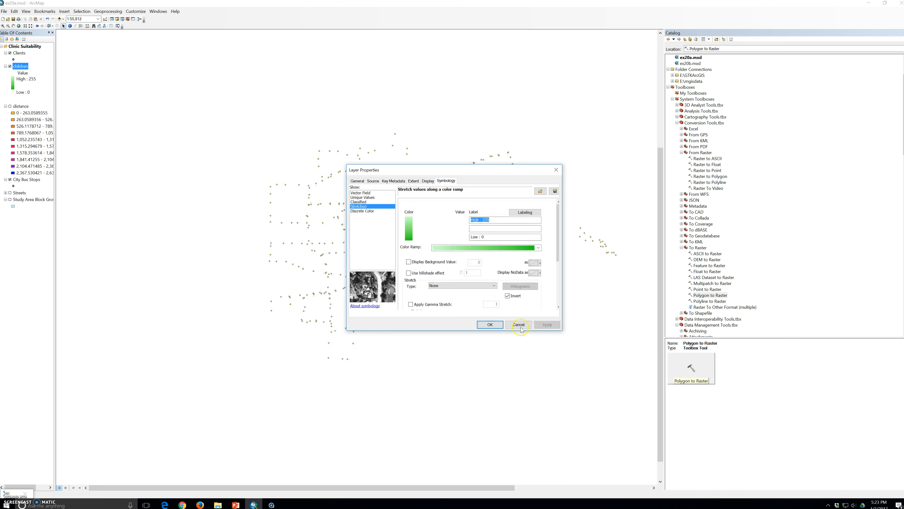